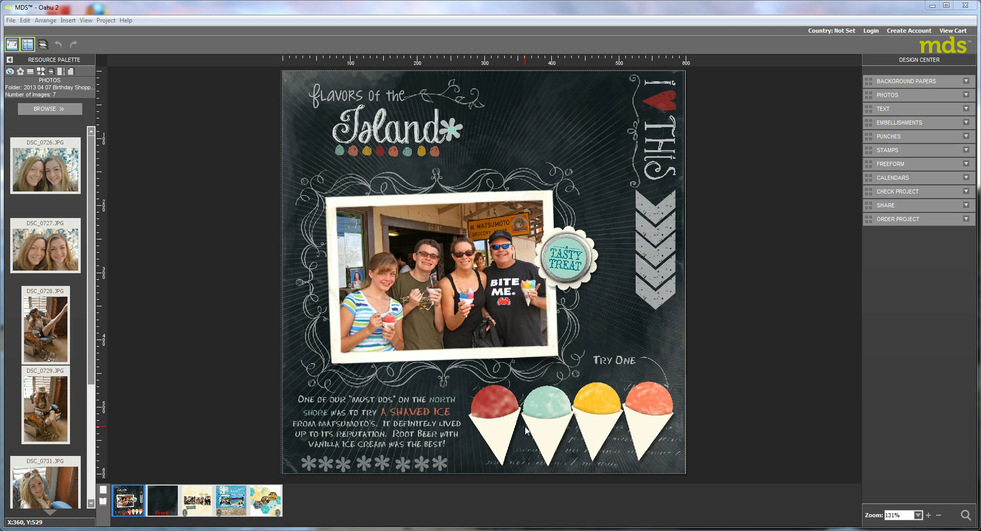
- On the blank dark Front page, pick the Petite Pennant Punch from the Extras punch category and open it for shape editing
click(168, 513)
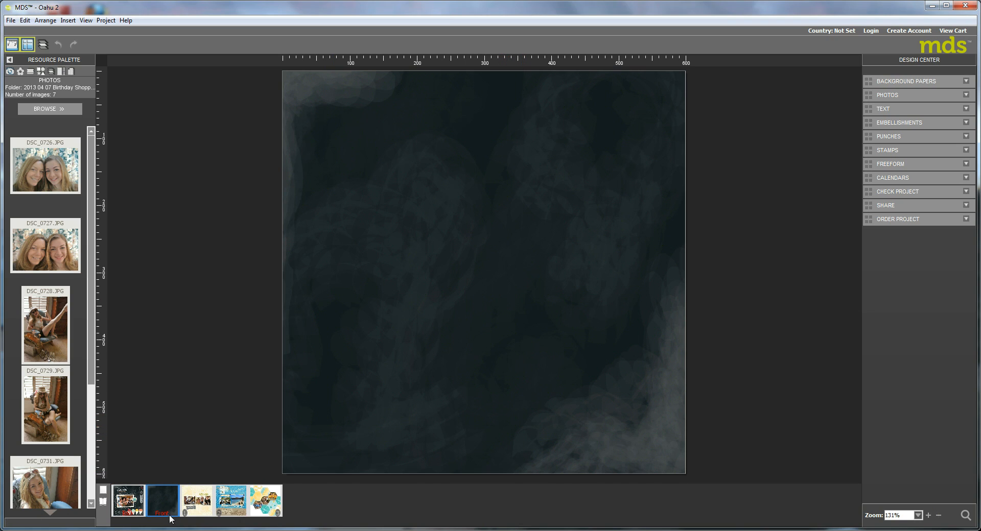
click(900, 142)
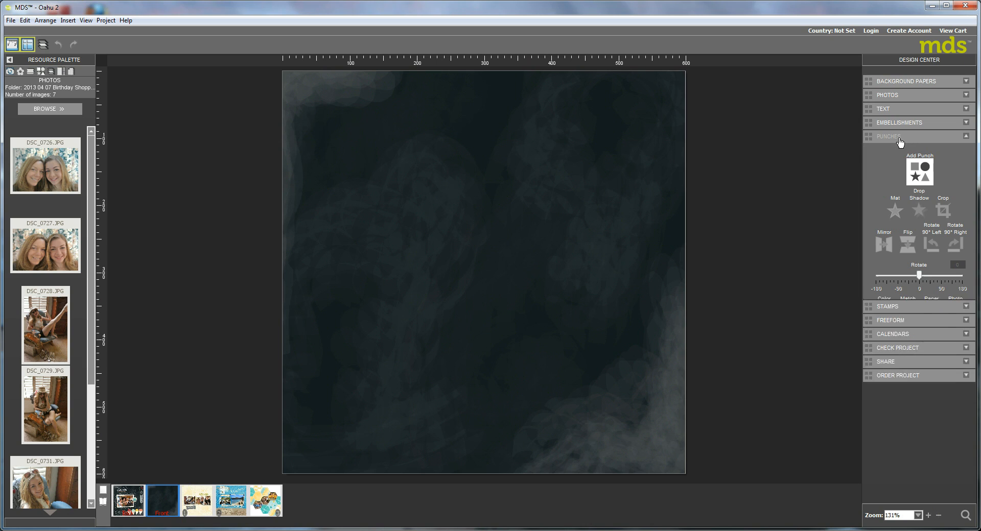
click(923, 171)
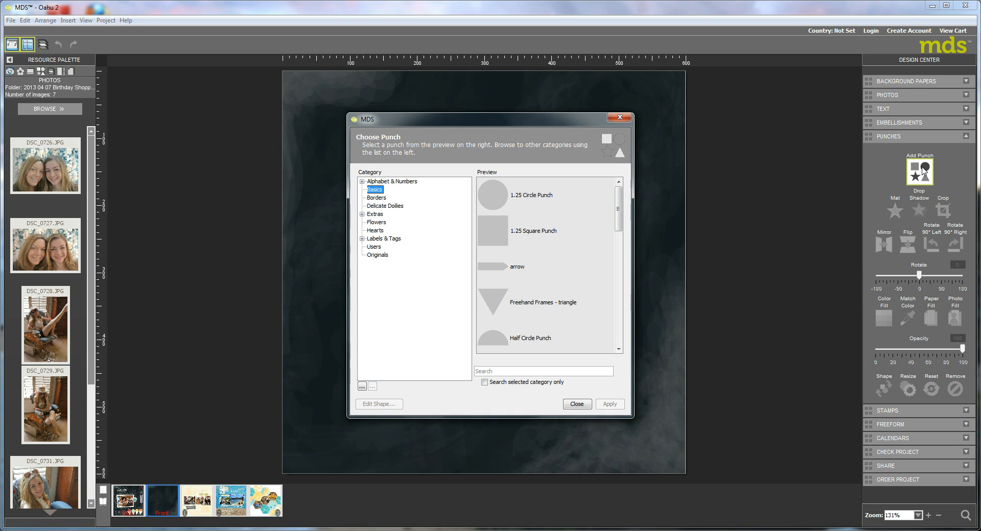
click(376, 217)
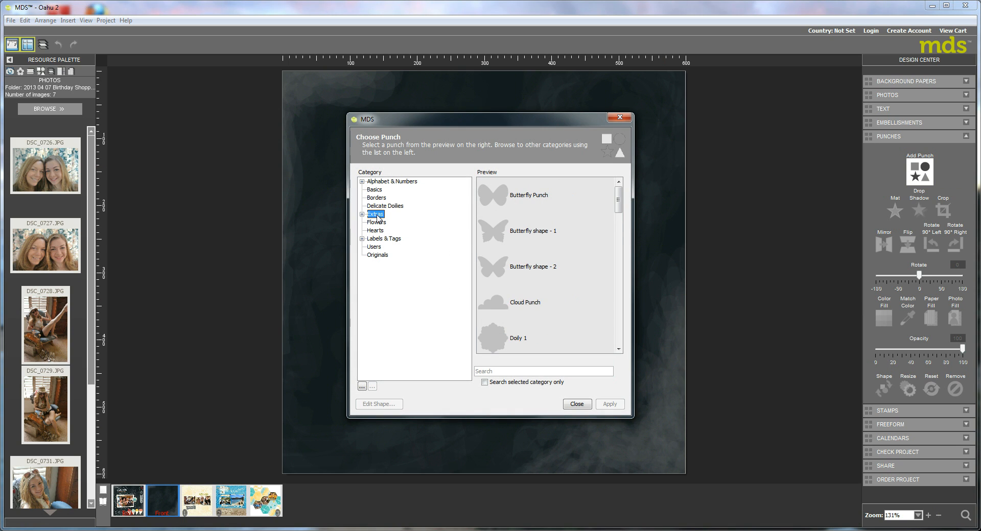
scroll(618, 346, down, 5)
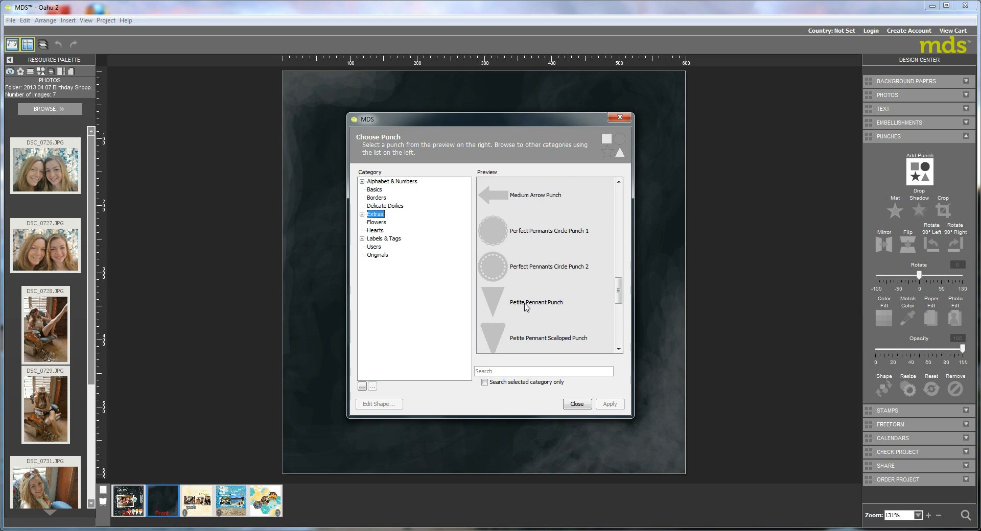
click(526, 307)
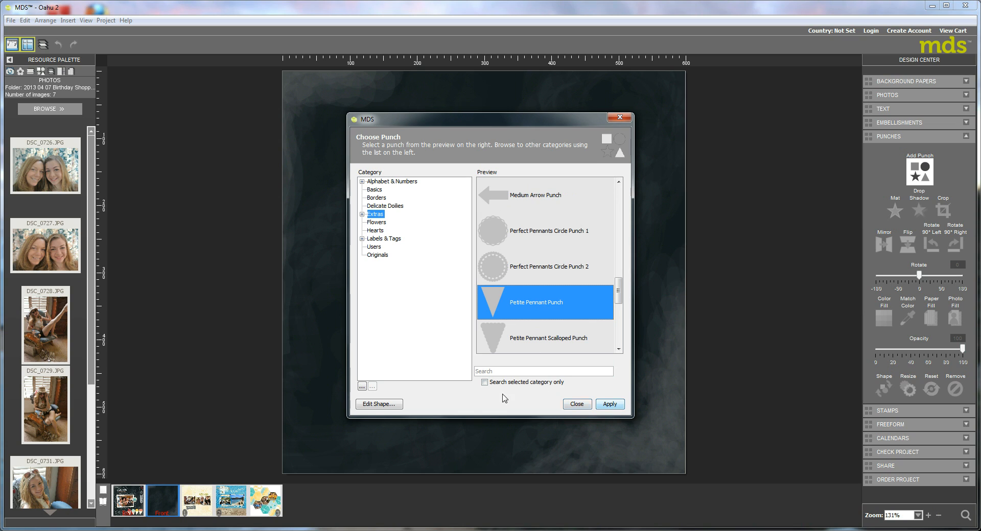
click(385, 406)
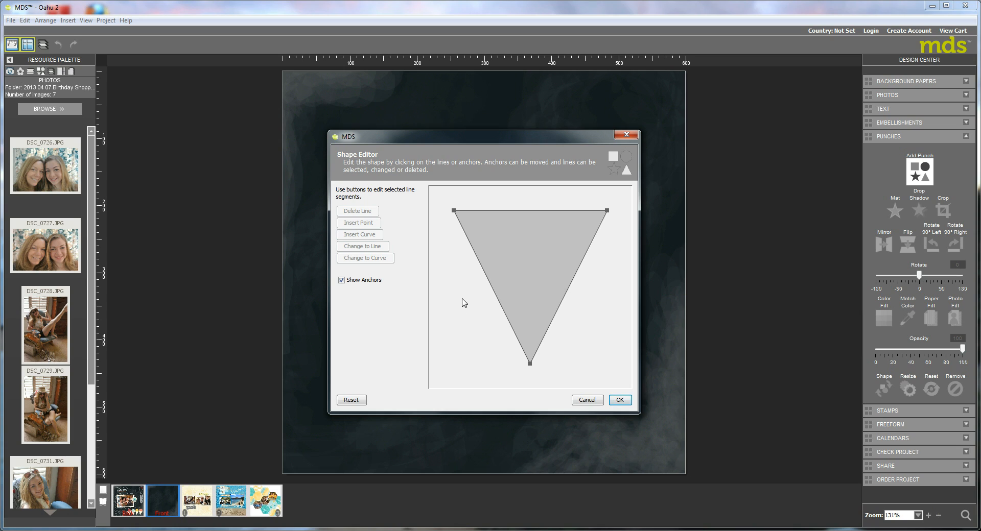
- Insert a curve in the pennant's upper edge, stretch it across both upper corners and bow it upward into a shallow arc
click(504, 211)
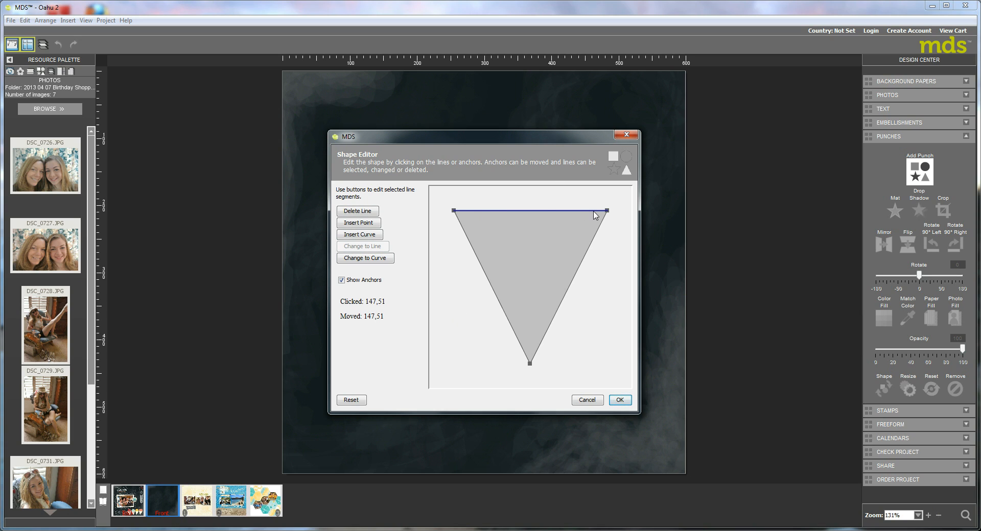
click(353, 238)
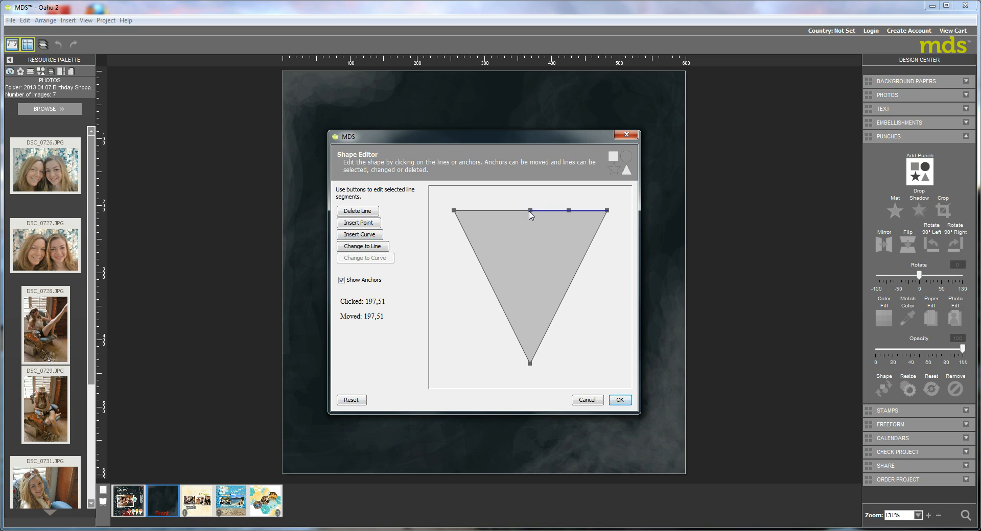
drag(530, 215, 455, 215)
drag(567, 212, 530, 195)
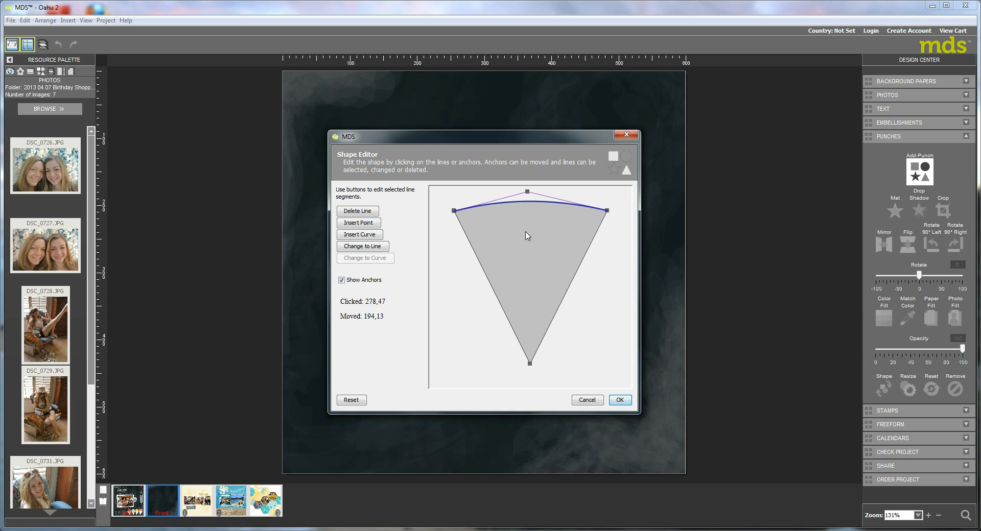
- Save the edited shape as "Snowcone back" on the page and look it up among the user punches in the resource palette
click(620, 400)
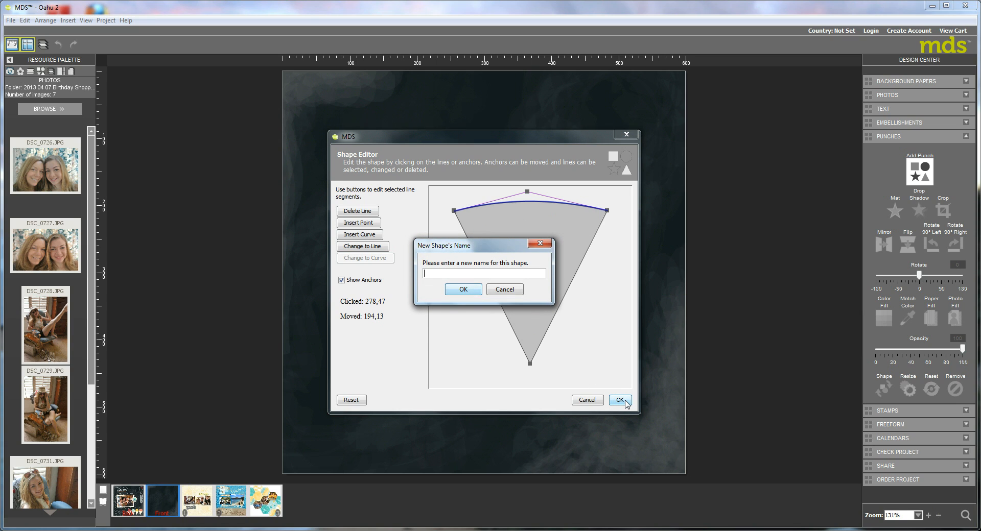
text(Snowcone back)
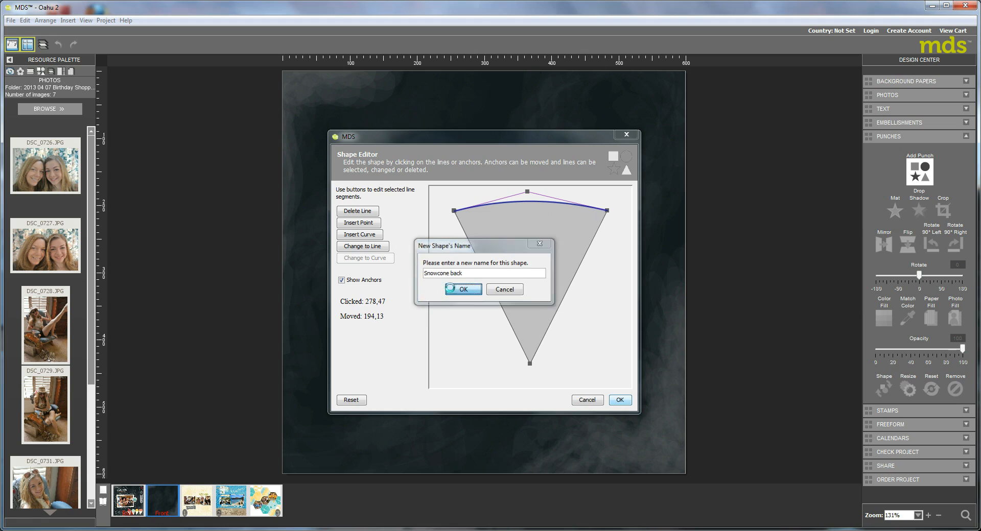
click(463, 289)
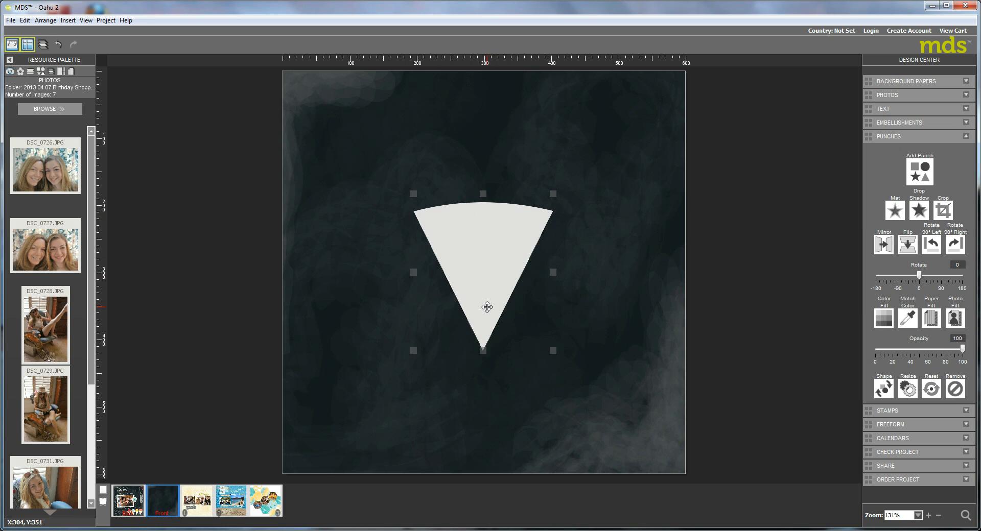
click(42, 71)
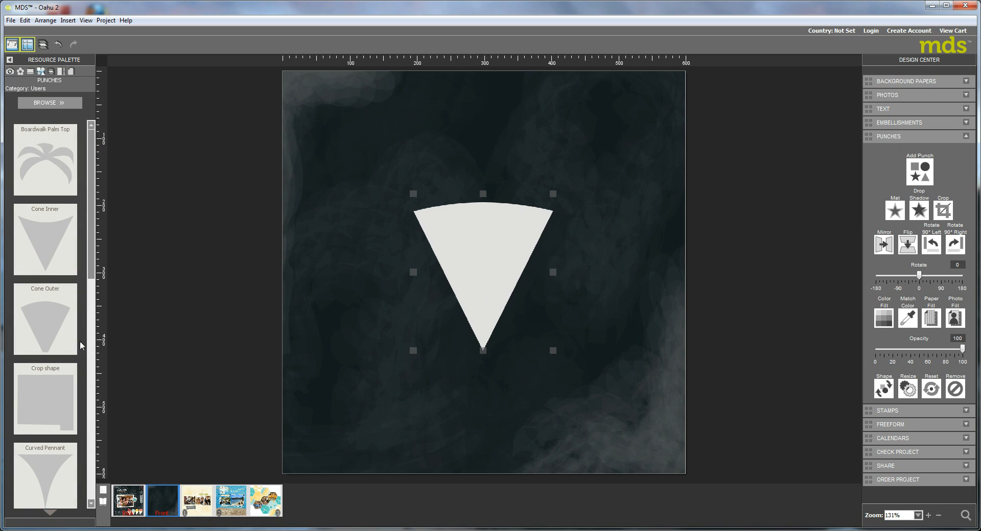
scroll(85, 208, down, 5)
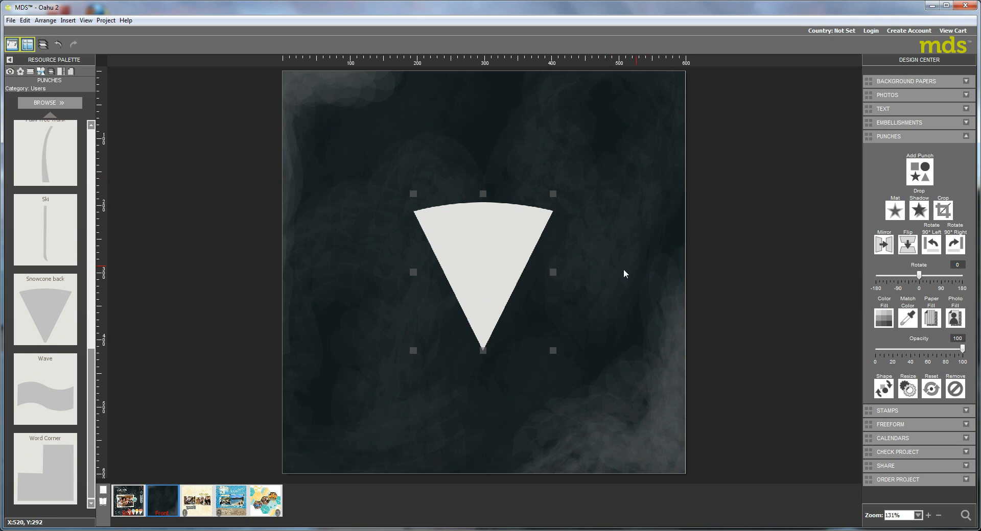
- Pick the original Petite Pennant Punch from the Extras category again and open it for shape editing
click(921, 175)
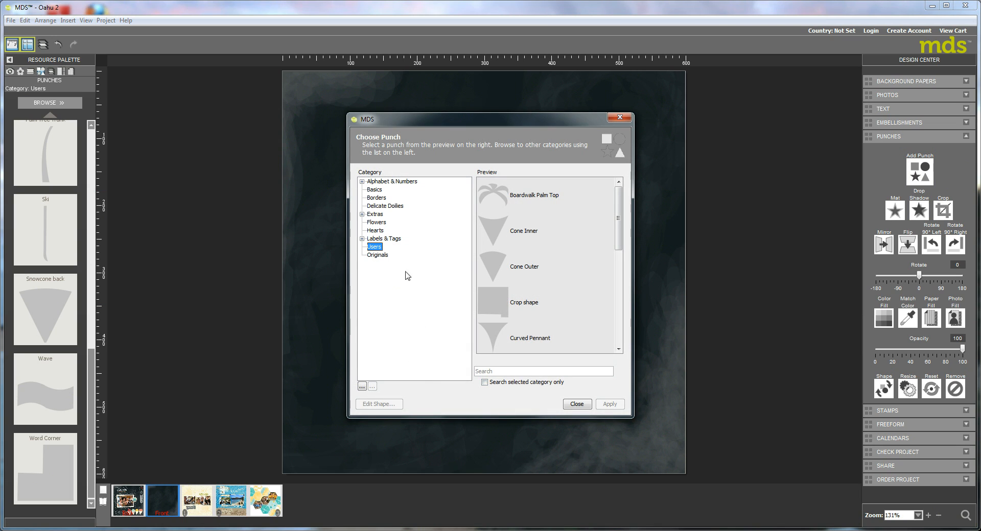
click(372, 215)
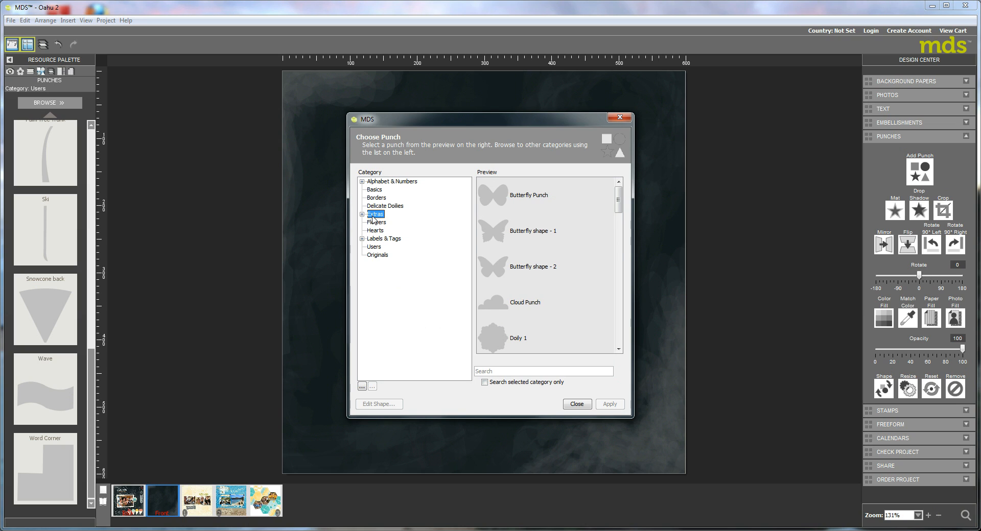
drag(618, 199, 621, 301)
click(532, 306)
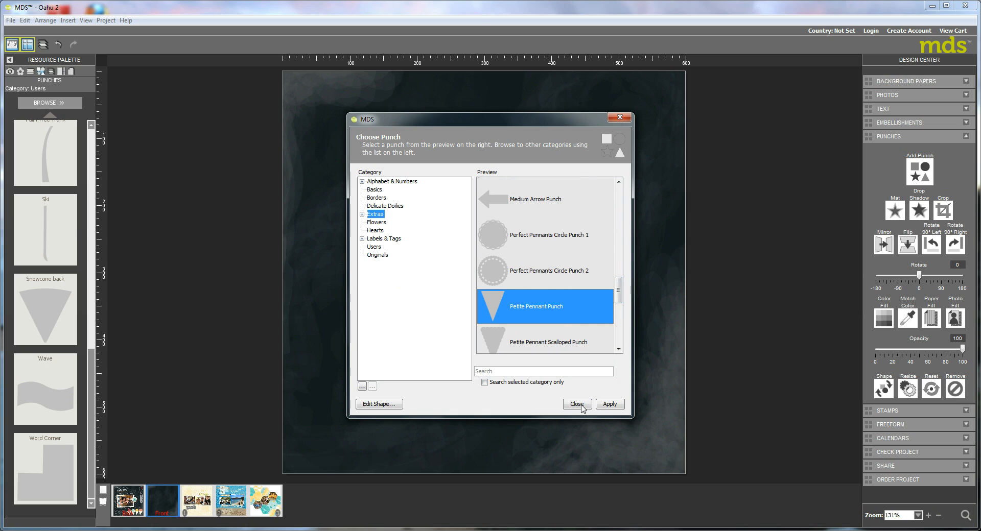
click(376, 405)
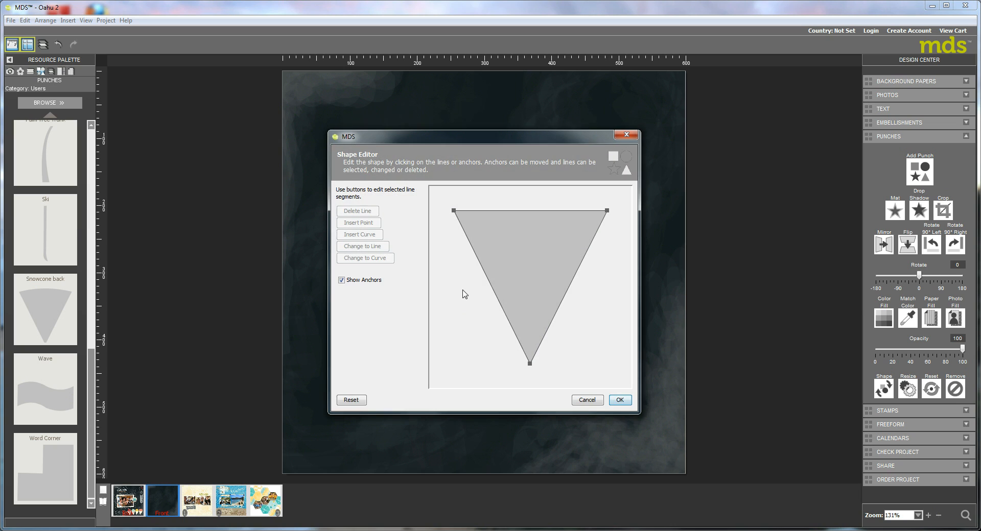
- Bow the pennant's full upper edge downward with an inserted curve and save the shape as "Snowcone front"
click(503, 210)
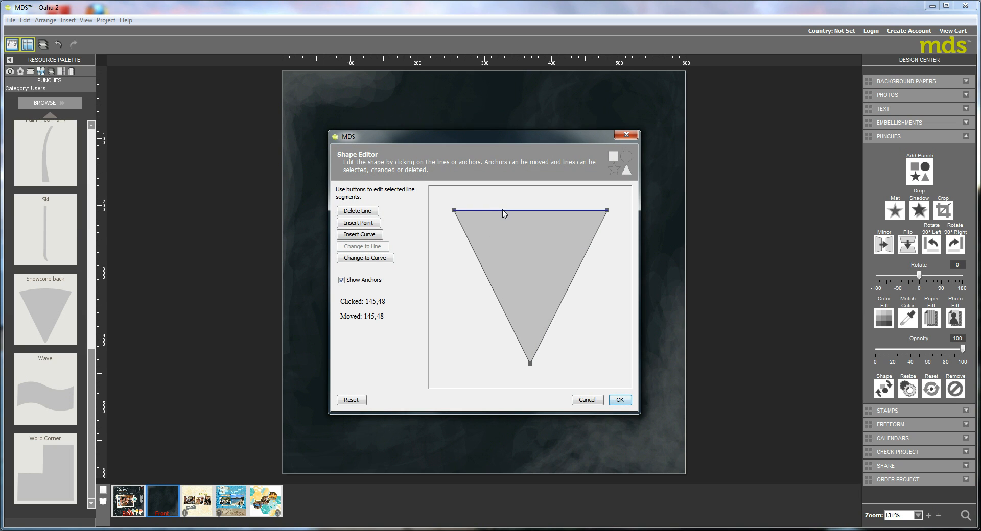
click(351, 236)
drag(532, 214, 455, 211)
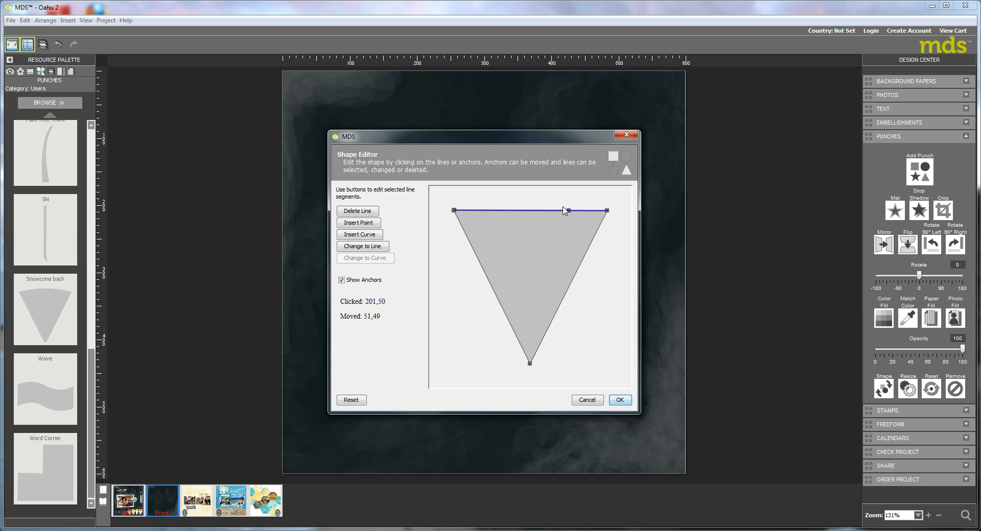
drag(568, 211, 535, 247)
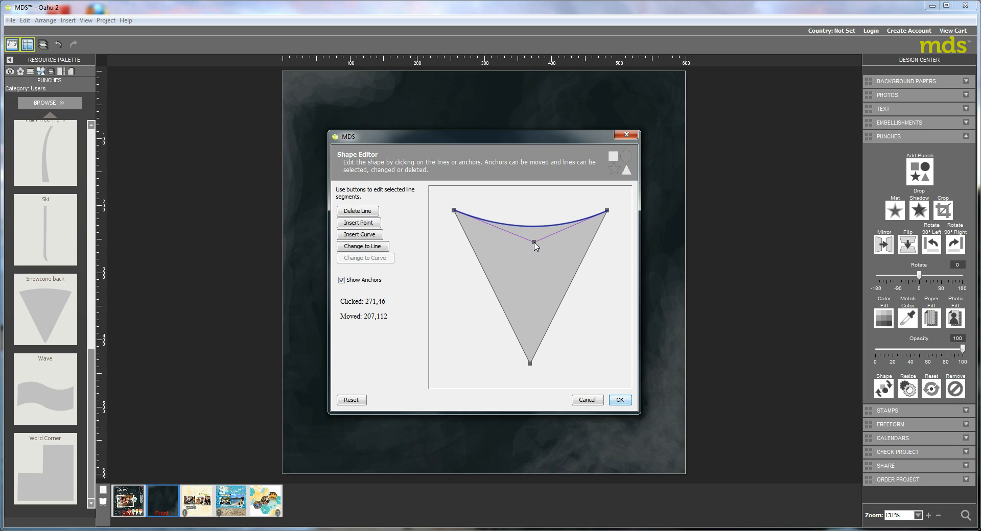
click(620, 400)
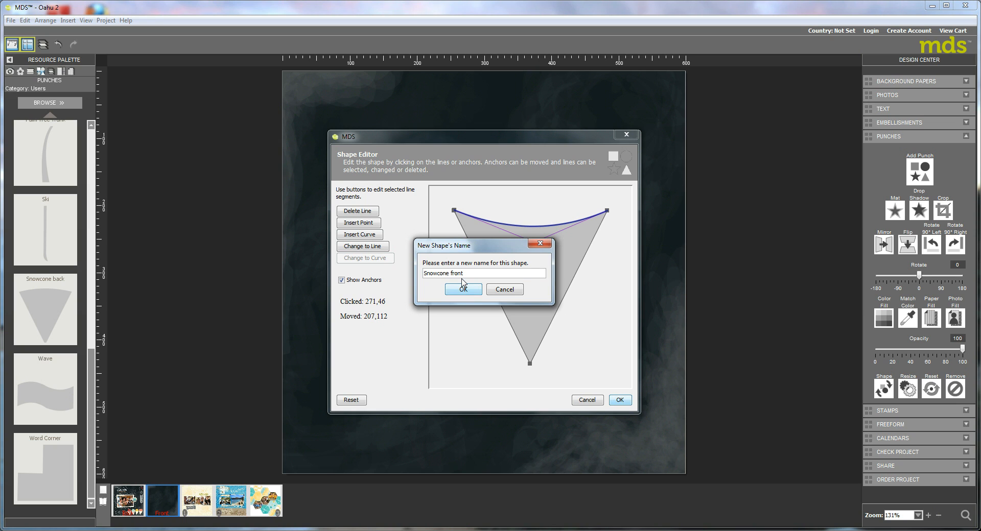
click(471, 291)
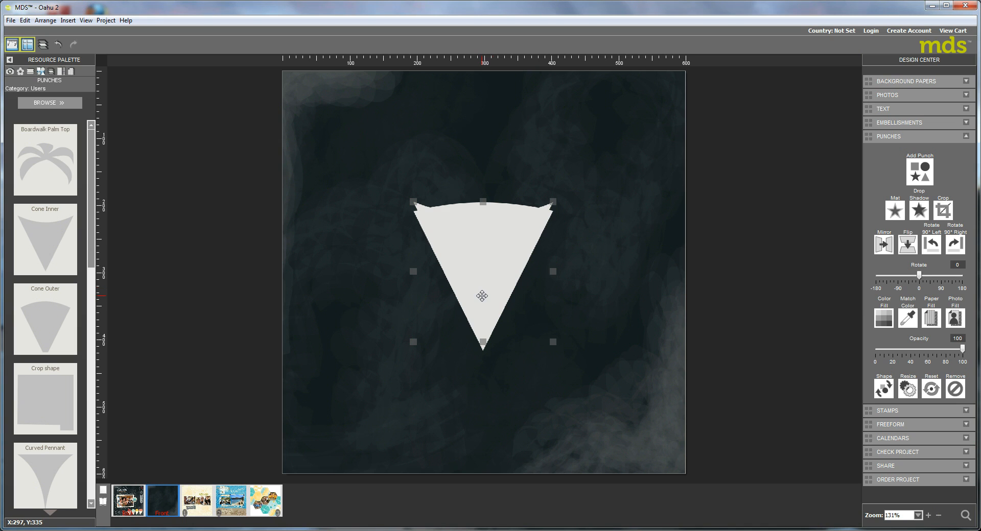
- Move the two overlapping cone pieces apart and fill both with the cream color from the Stampin' Up! palette
drag(481, 271, 430, 238)
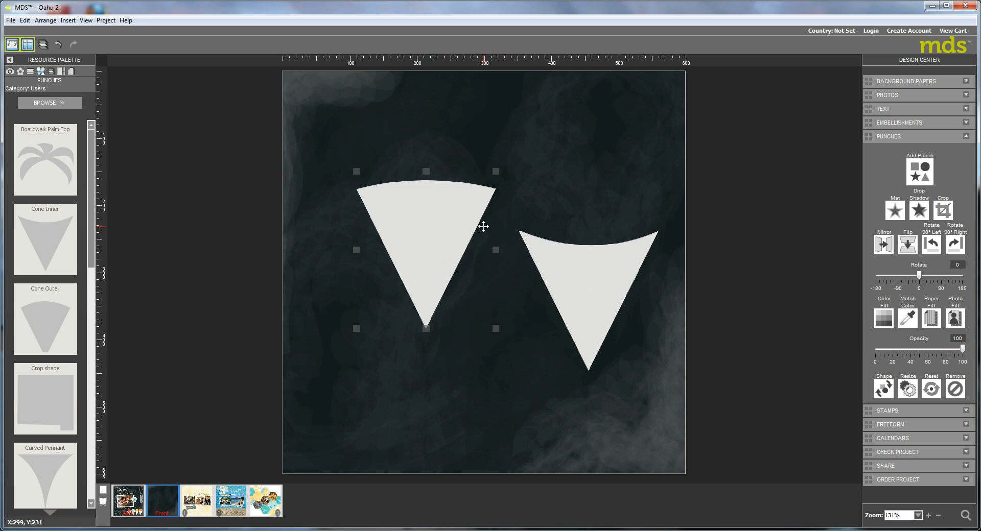
shift+click(589, 286)
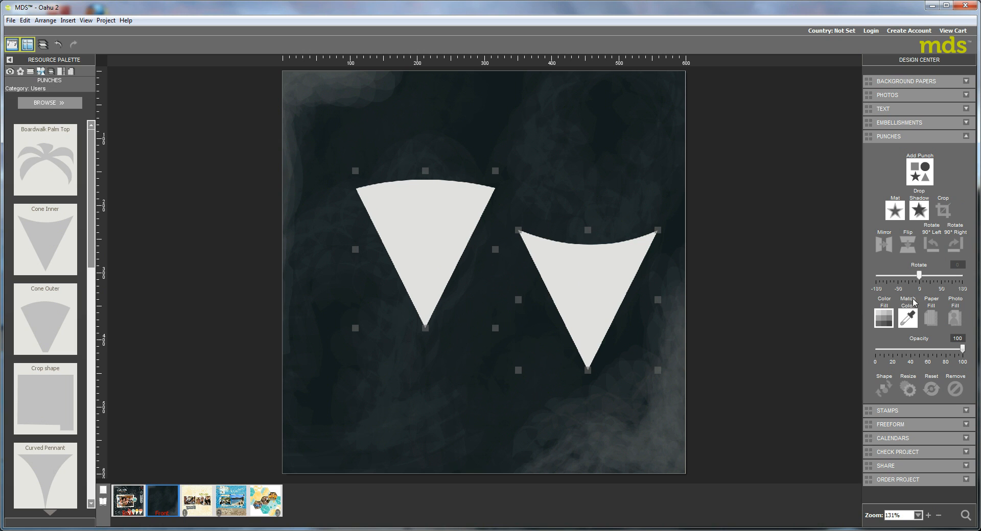
click(879, 315)
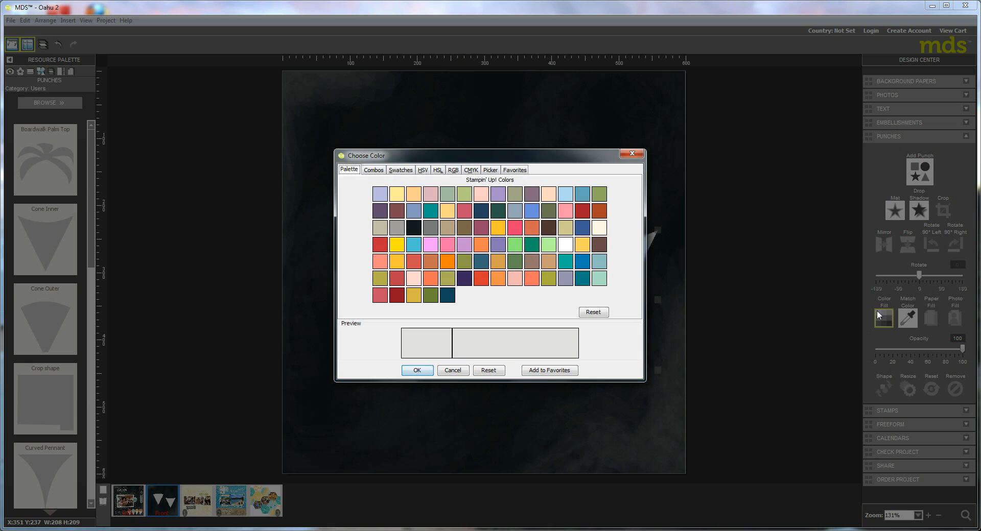
click(599, 228)
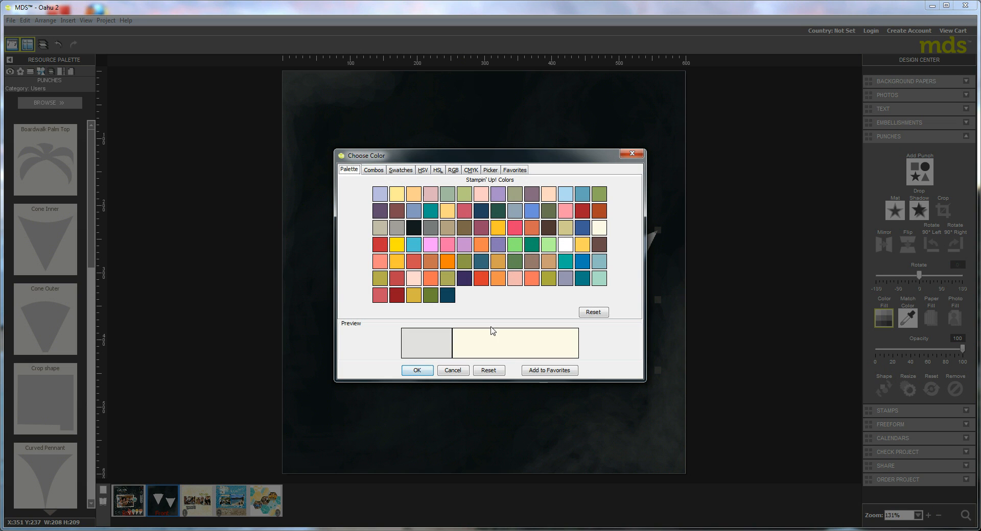
click(417, 371)
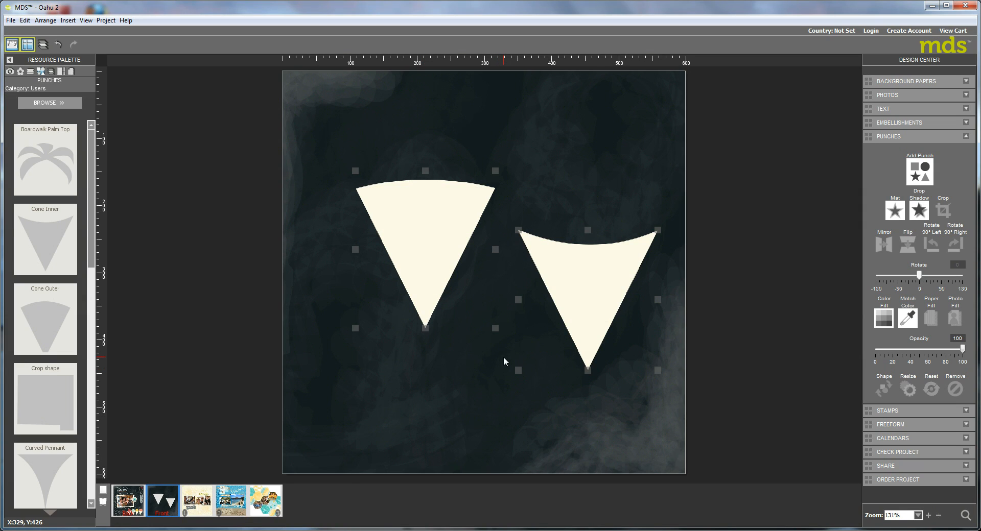
- Apply a drop shadow with the default settings to both cone pieces and deselect them
click(919, 210)
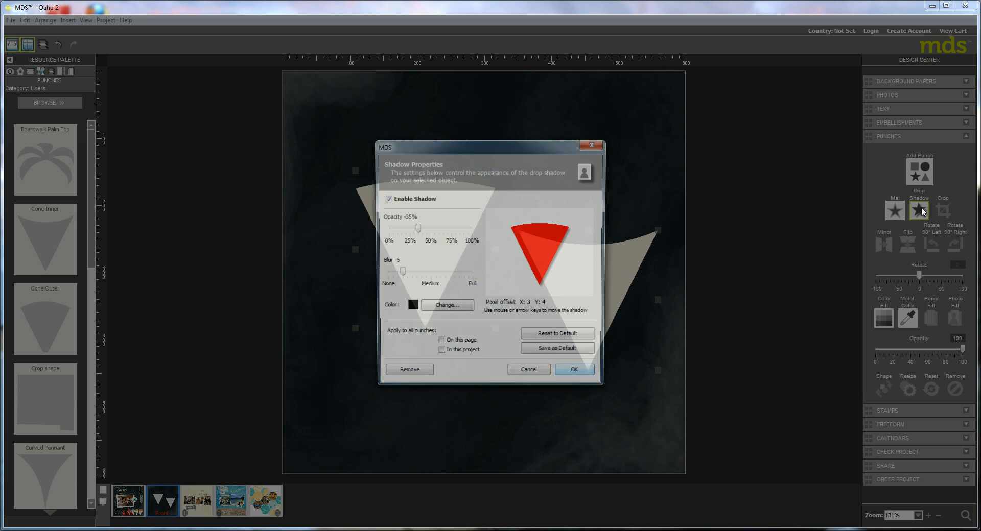
click(578, 376)
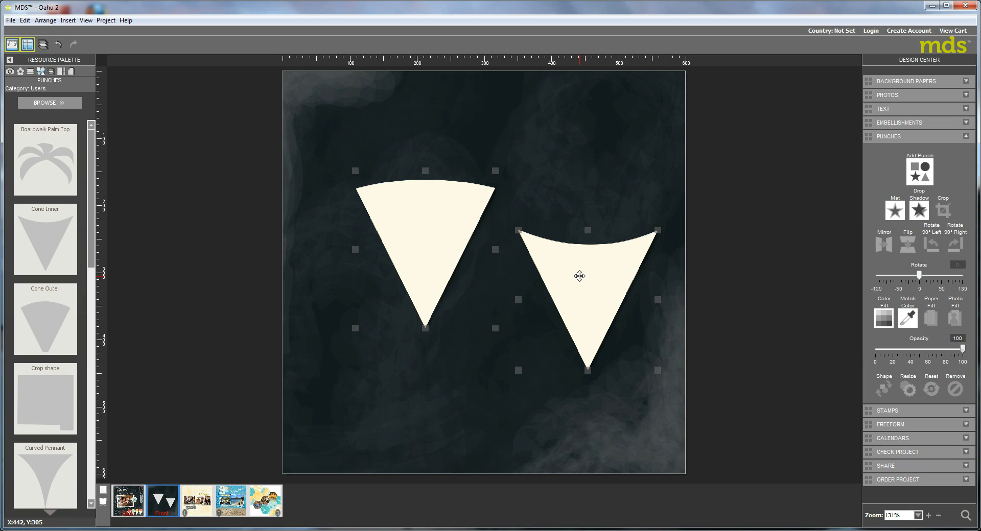
click(564, 126)
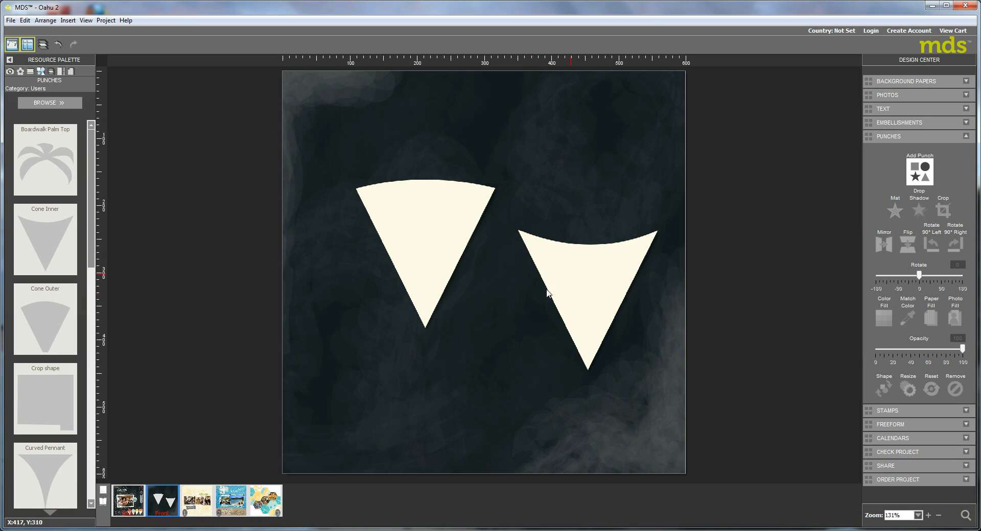
- Shift the front cone piece's drop shadow up and to the left, to a pixel offset of X -1, Y -3
click(600, 290)
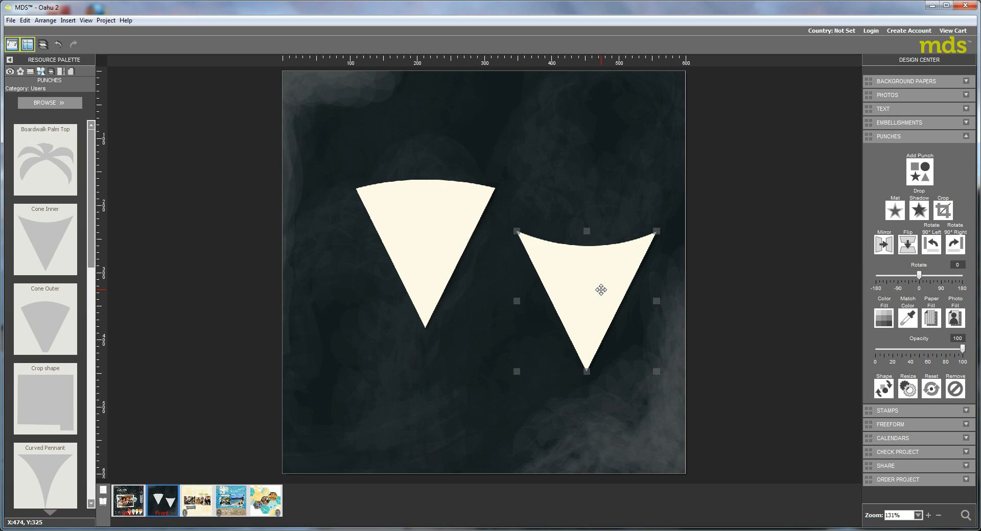
click(919, 210)
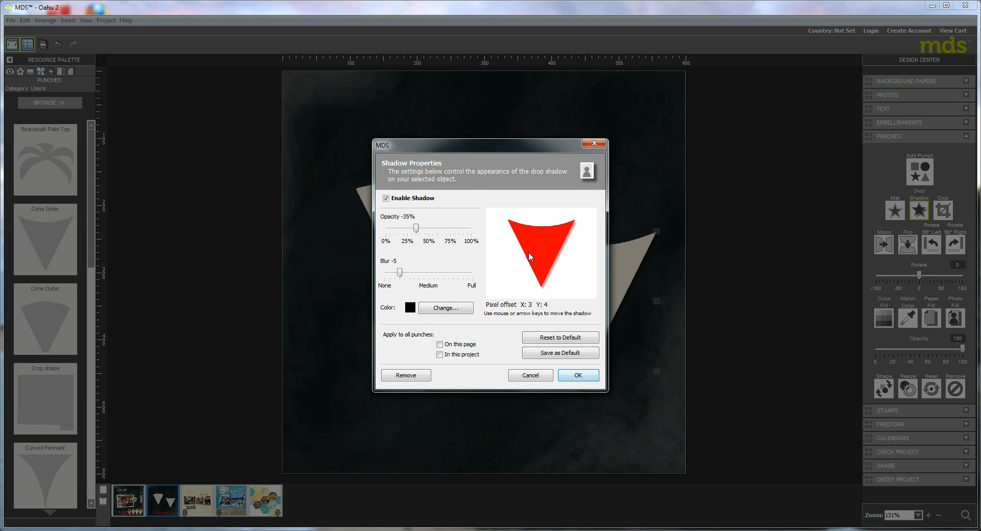
mouse_move(540, 248)
mouse_down()
mouse_move(546, 262)
mouse_move(531, 231)
mouse_move(566, 263)
mouse_move(537, 245)
mouse_up()
key(Up)
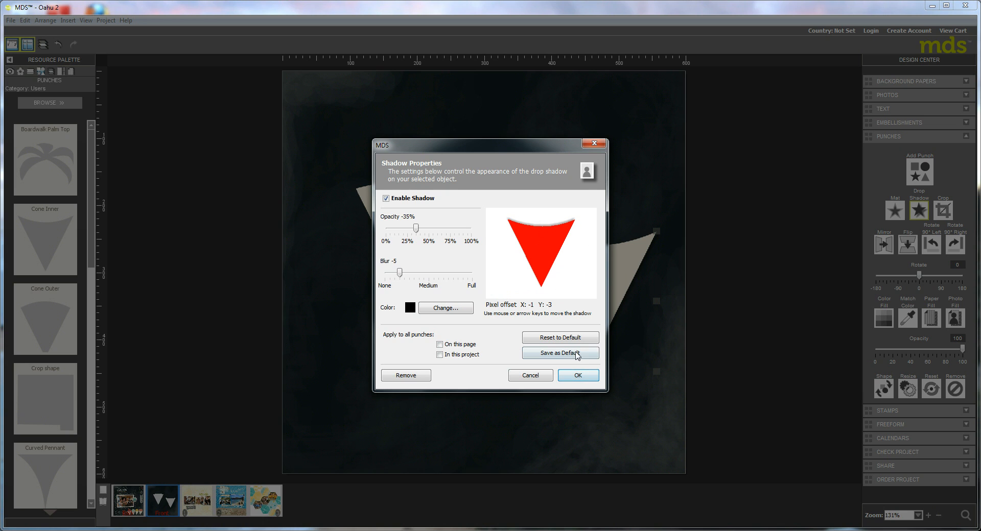
click(578, 375)
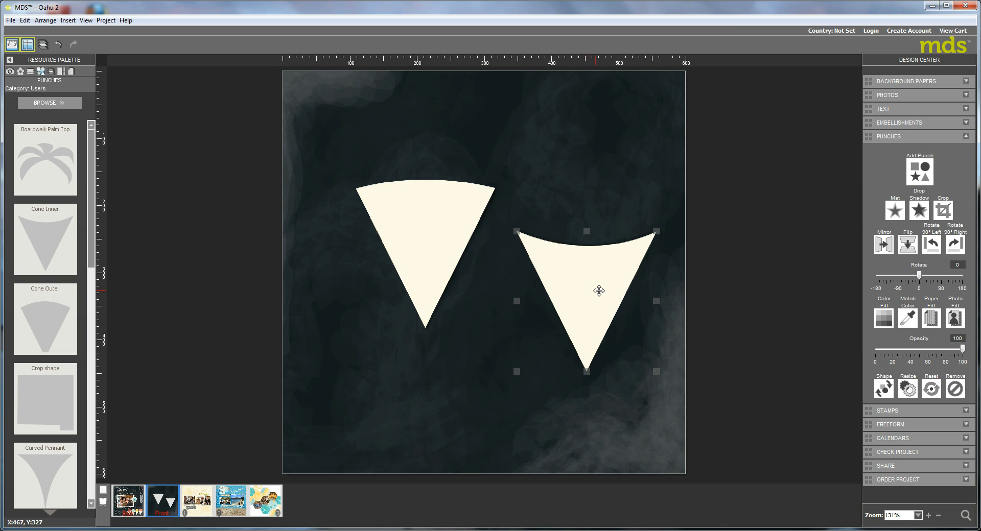
- Move the front cone piece onto the back piece so their side edges and tips line up, and deselect it
drag(599, 290, 437, 248)
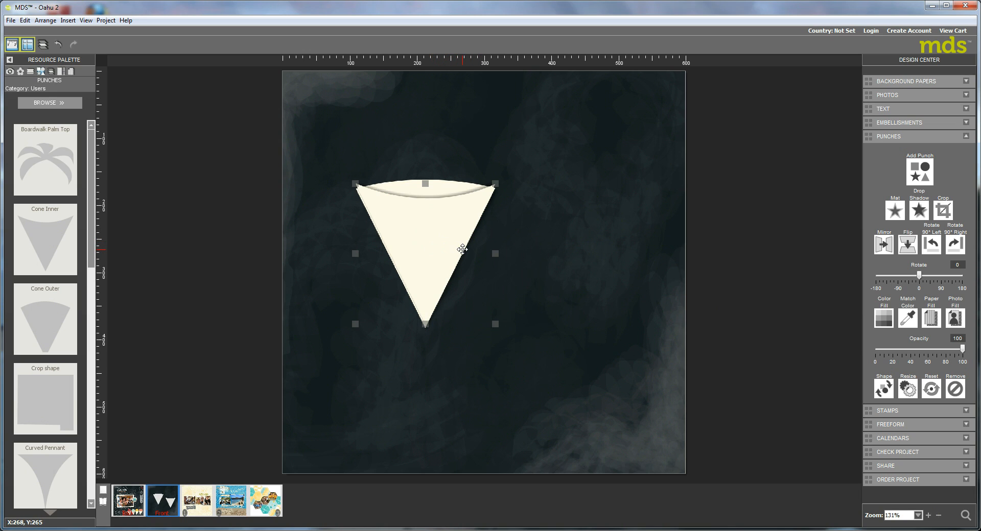
key(Down)
key(Down)
key(Down)
key(Down)
key(Down)
key(Down)
key(Down)
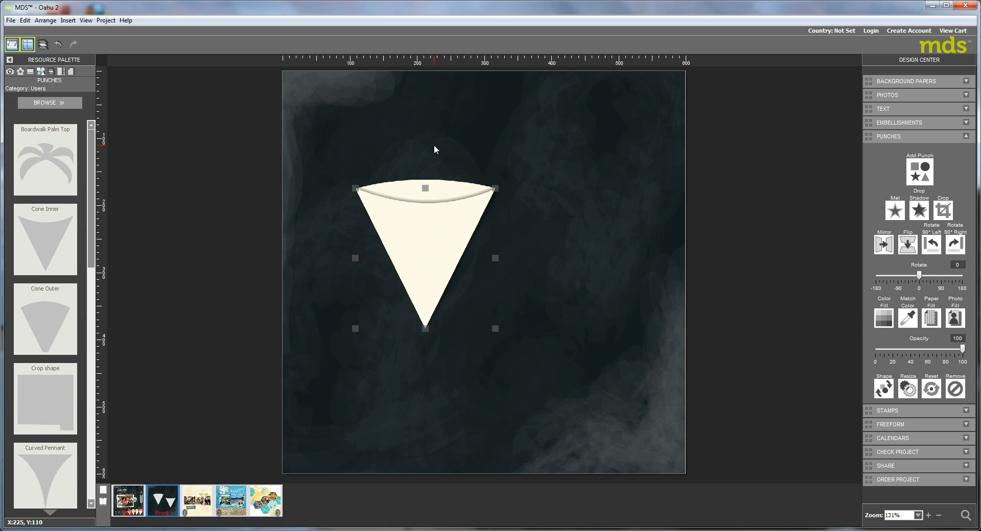
click(366, 419)
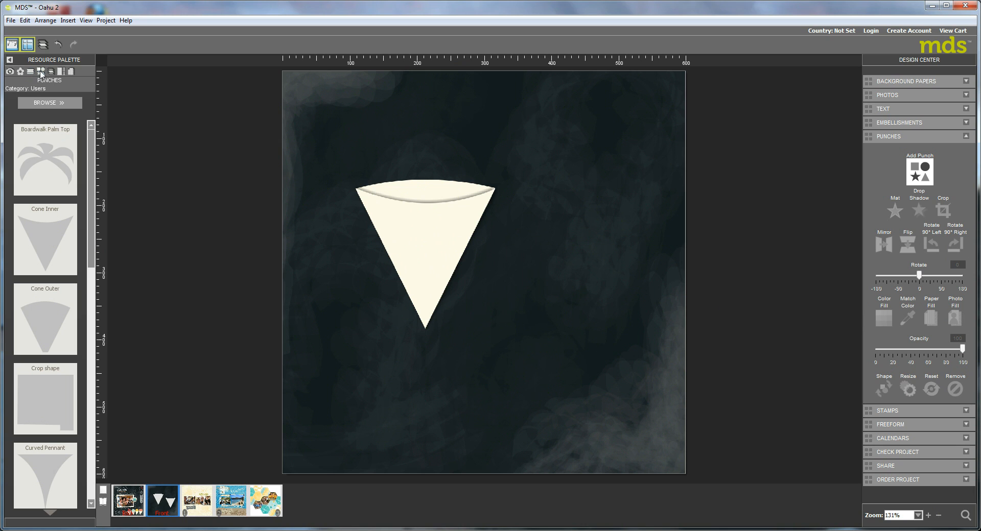
- Add the 1.25 Circle Punch from the Basics category, enlarge it to nearly the cone's width and center it over the cone opening
click(45, 102)
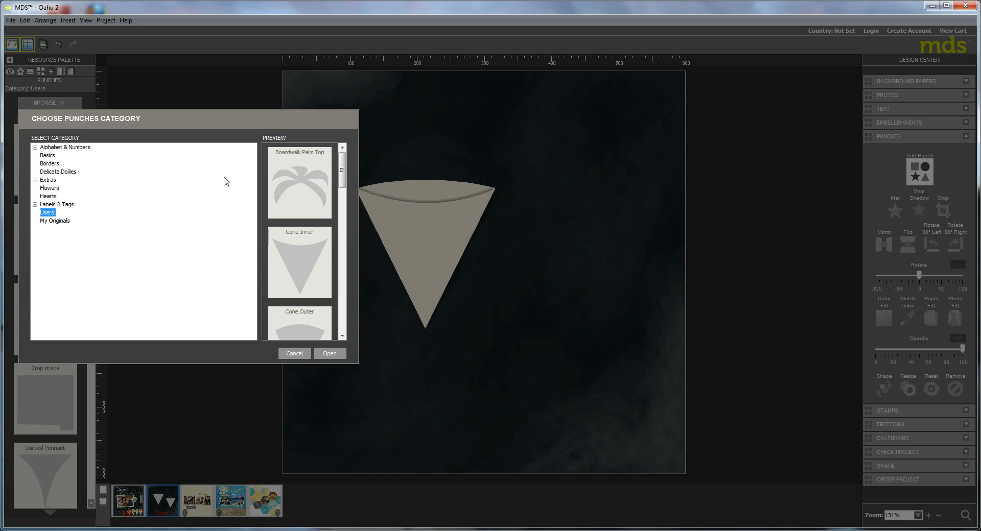
click(47, 155)
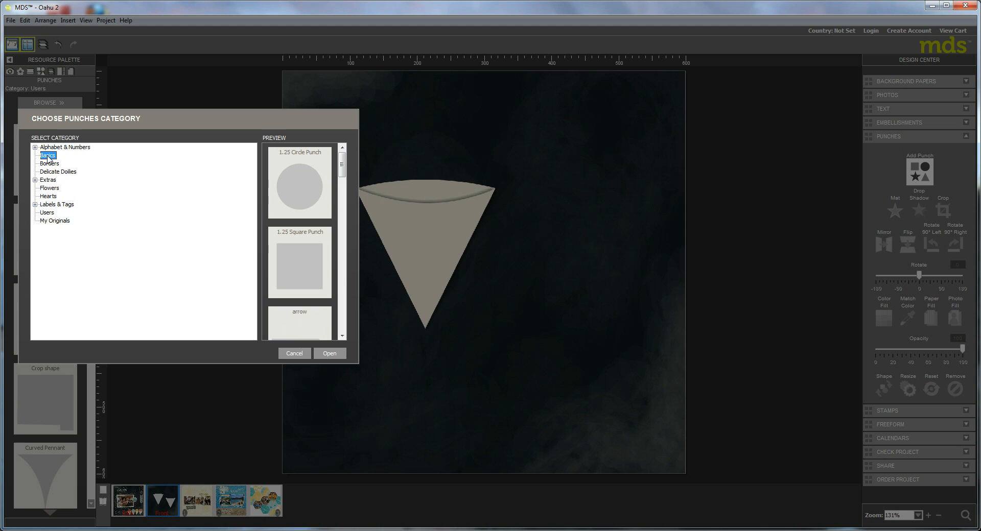
click(329, 353)
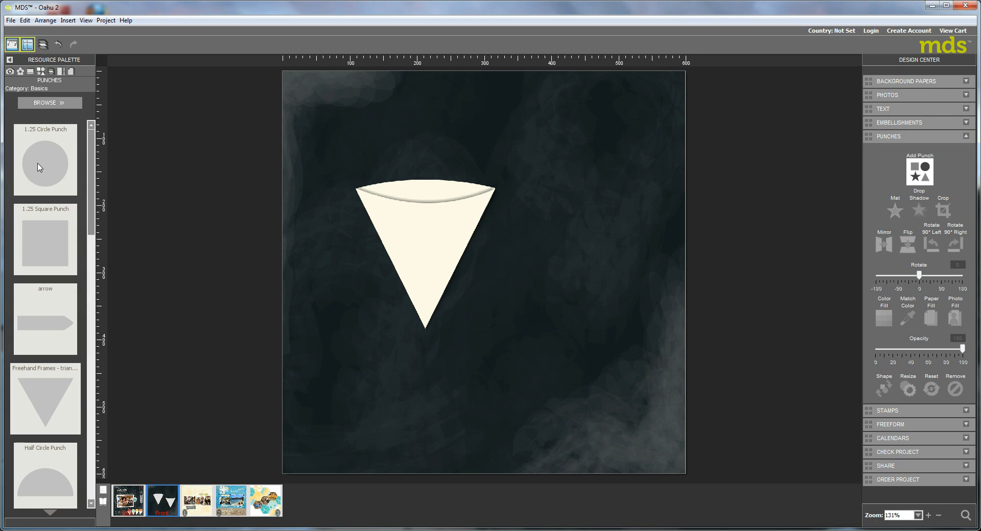
drag(40, 167, 423, 194)
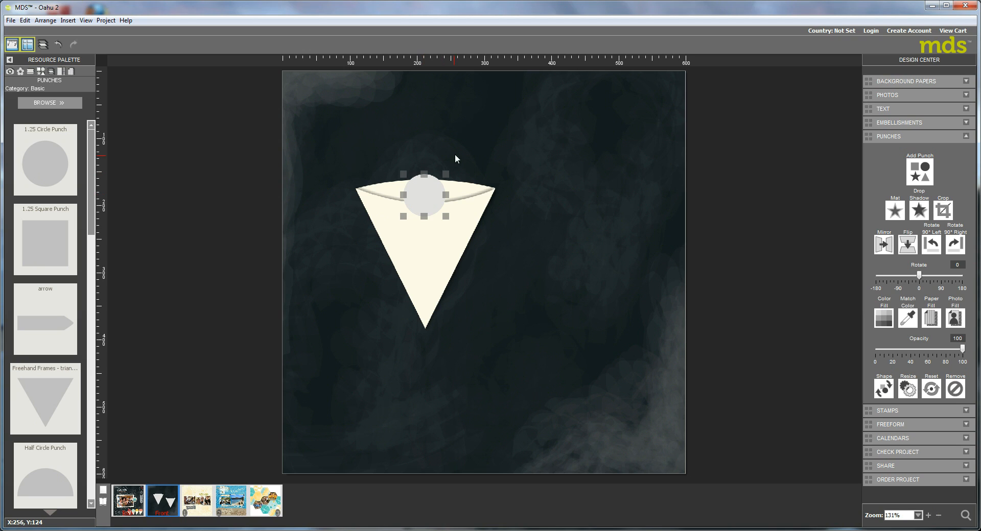
drag(446, 175, 527, 93)
drag(502, 160, 455, 183)
drag(458, 184, 440, 194)
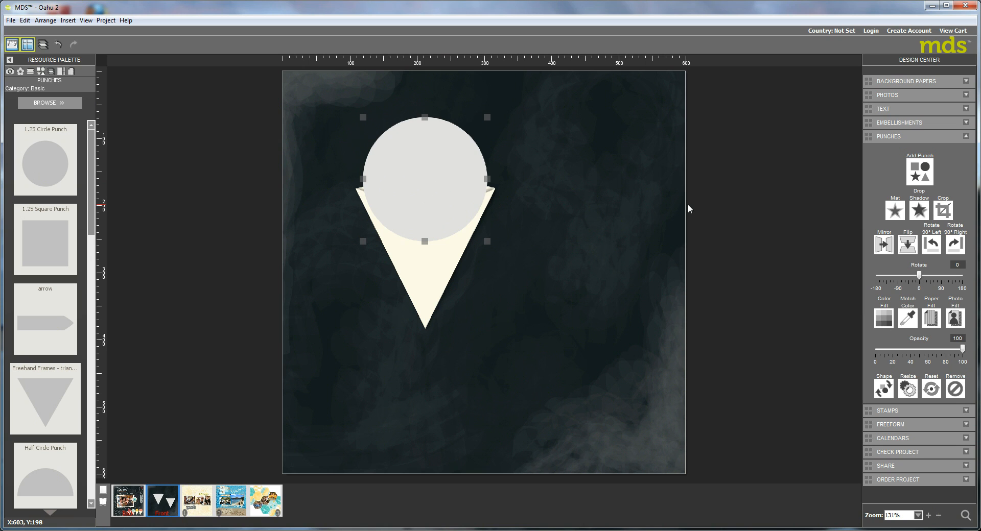
- Compare several Be Awesome Today designer series papers and fill the circle with Be Awesome Today - 1
click(931, 319)
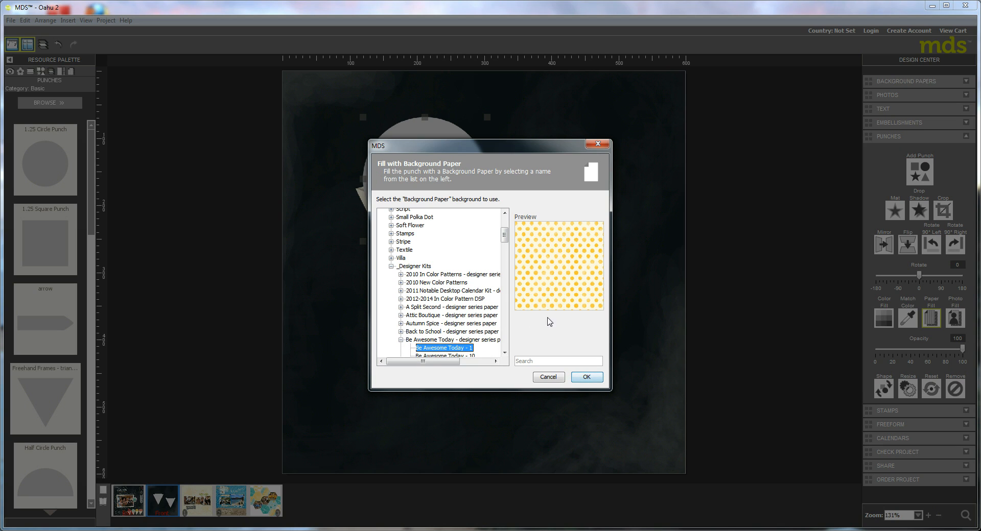
click(504, 353)
click(504, 353)
click(504, 353)
click(505, 353)
click(505, 353)
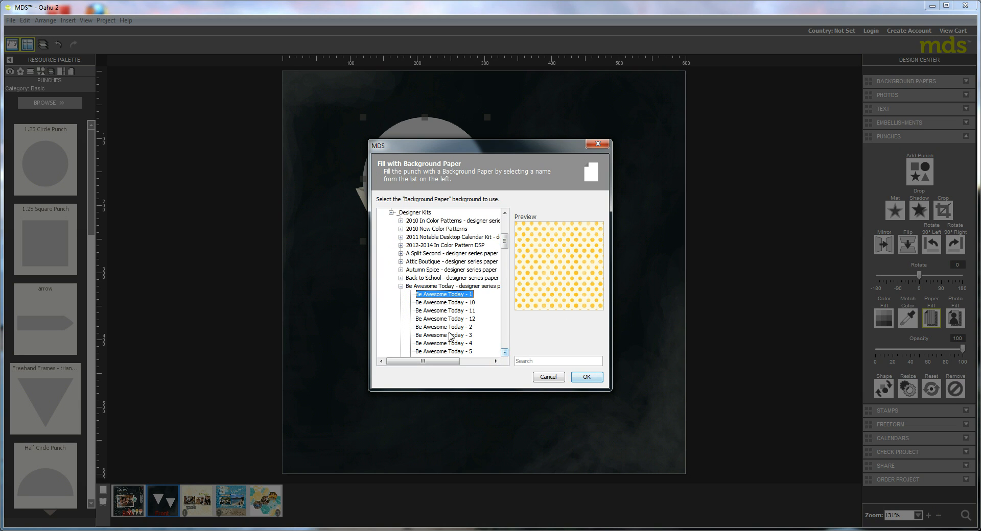
click(447, 335)
click(447, 328)
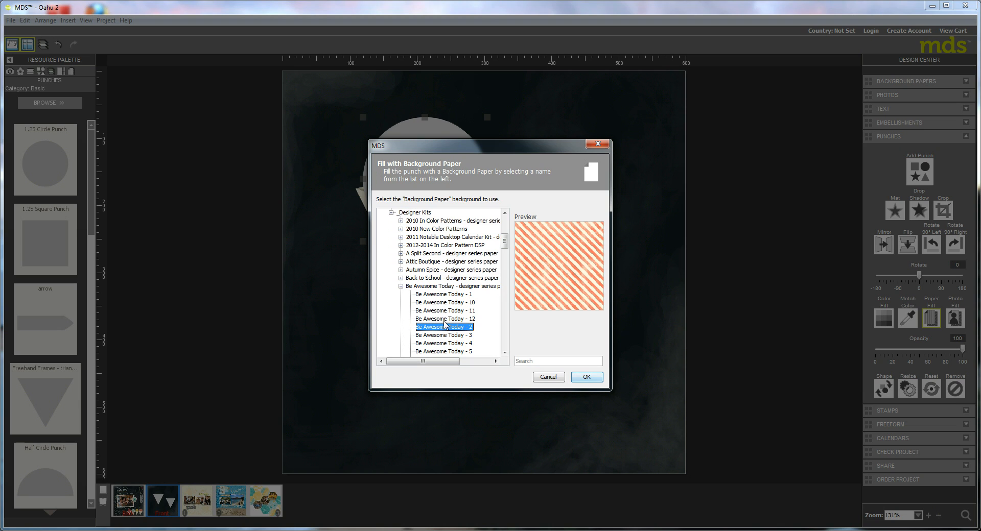
click(445, 319)
click(442, 311)
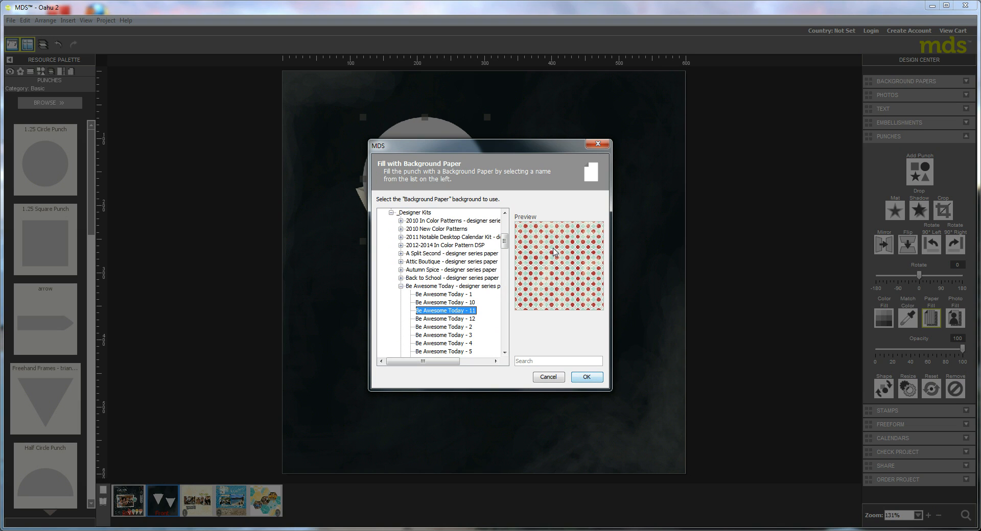
click(436, 295)
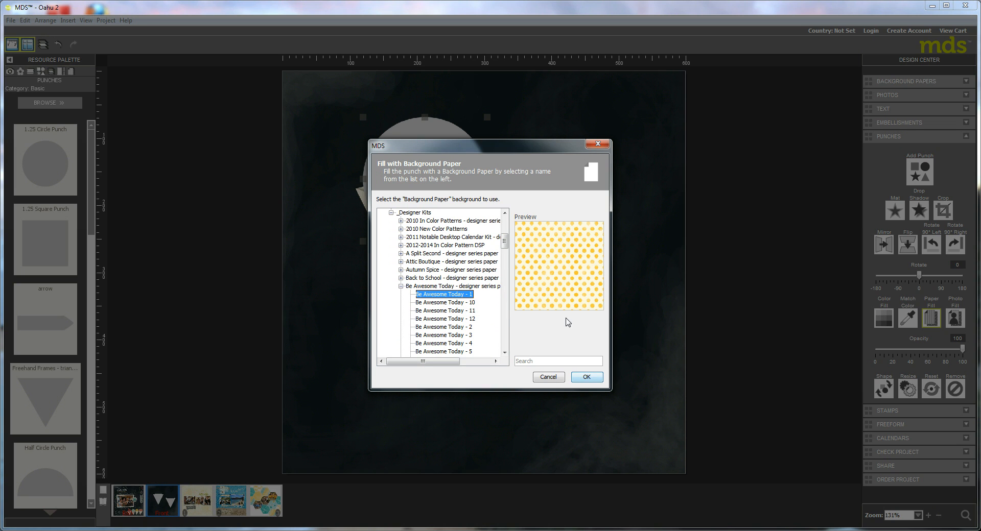
click(586, 377)
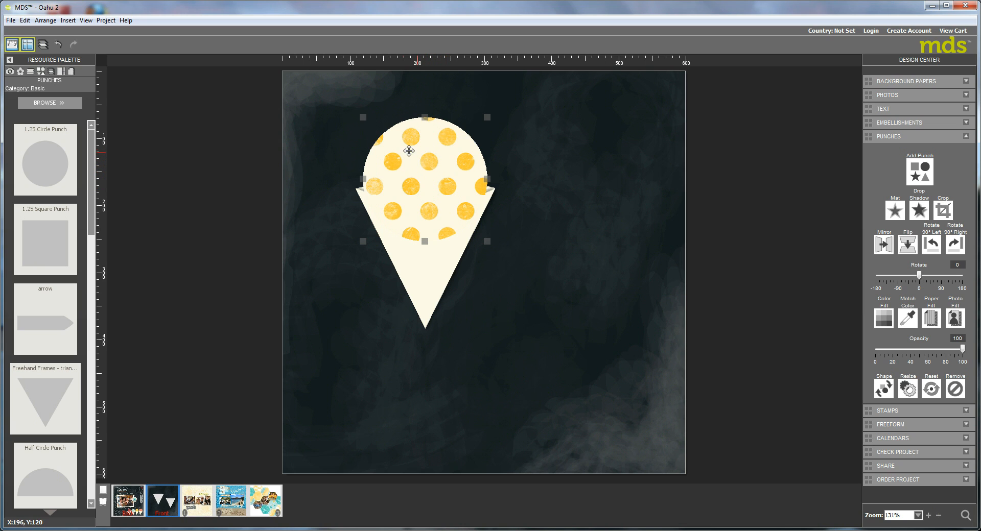
- Enlarge the polka-dot paper inside the circle punch and reposition it so a single yellow dot fills the whole circle
double_click(421, 190)
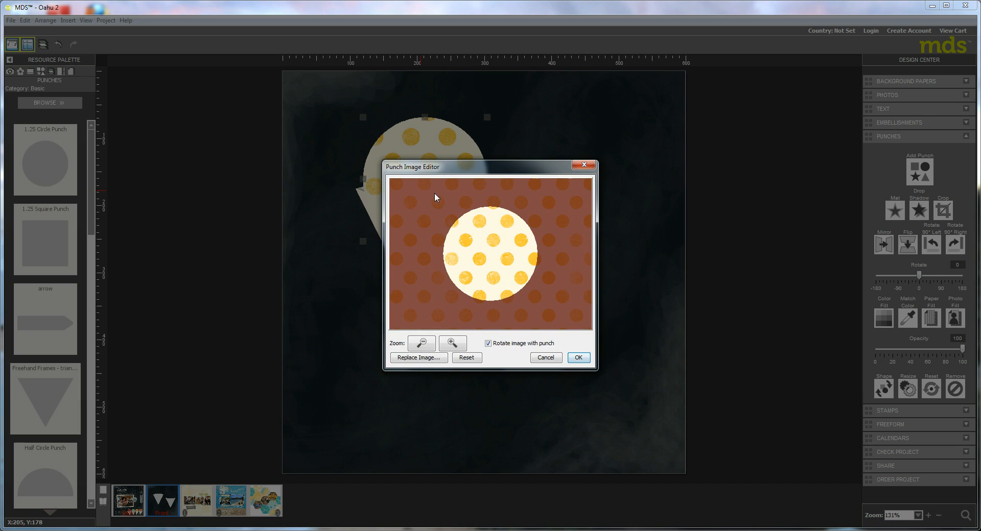
click(453, 343)
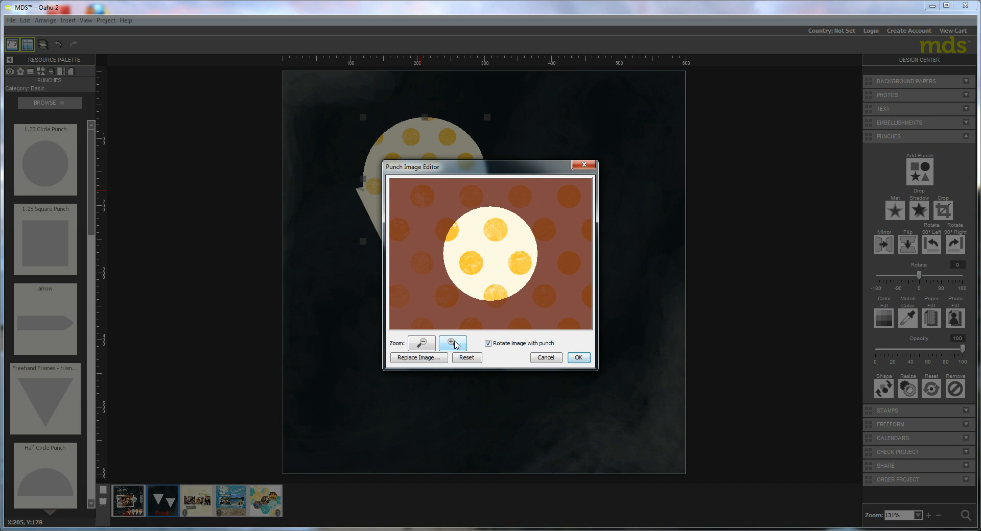
click(454, 341)
click(454, 341)
click(454, 341)
click(454, 341)
click(455, 341)
click(454, 341)
click(454, 342)
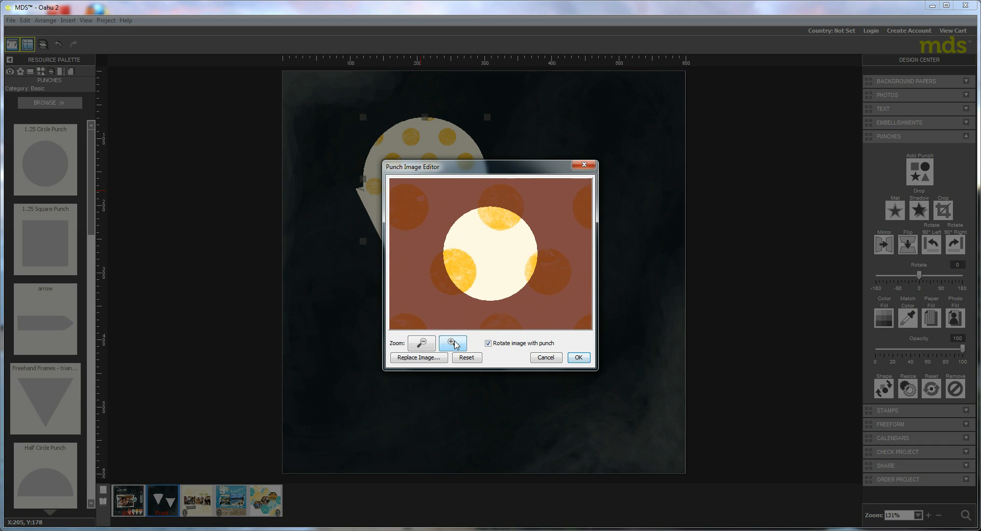
click(453, 342)
click(454, 342)
click(453, 342)
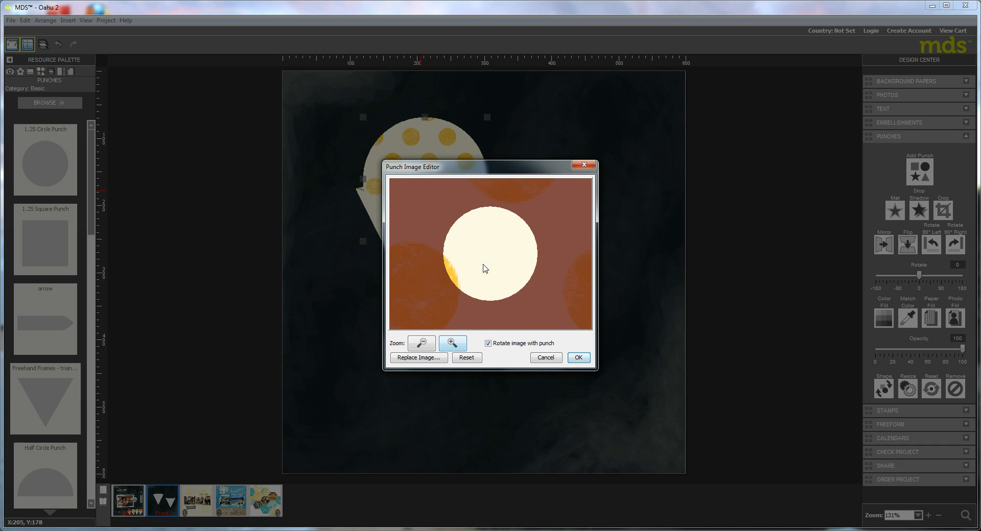
drag(422, 298, 499, 259)
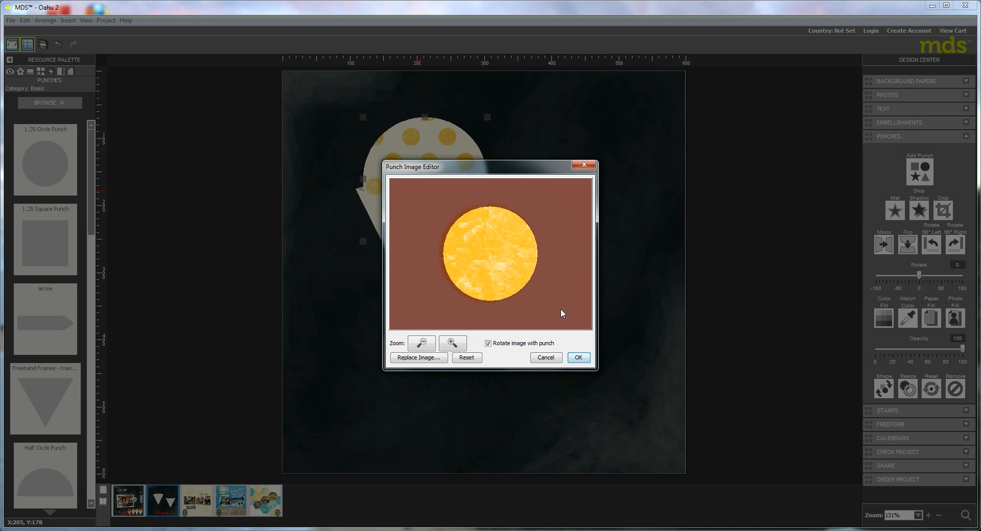
click(579, 357)
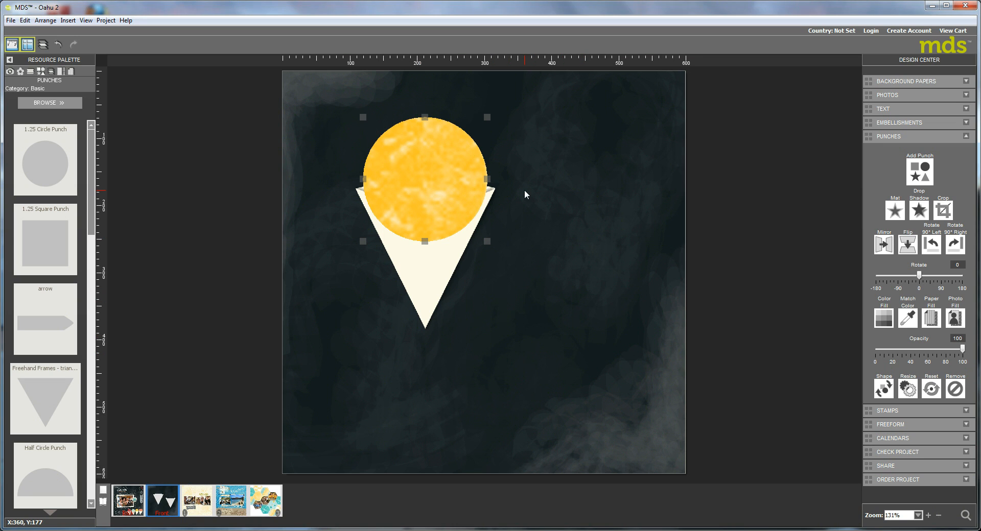
- Send the yellow circle behind the front cone piece and group the two pieces
click(41, 46)
click(71, 109)
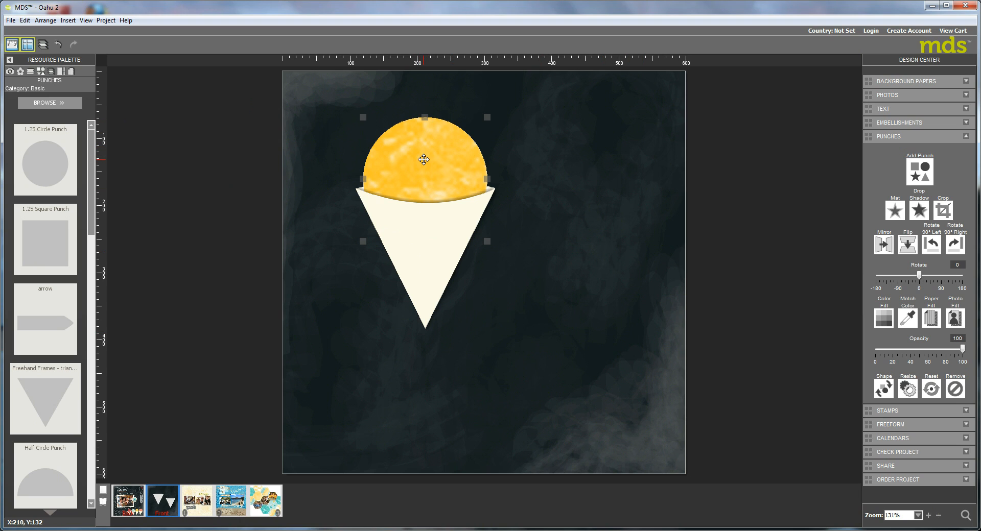
shift+click(429, 249)
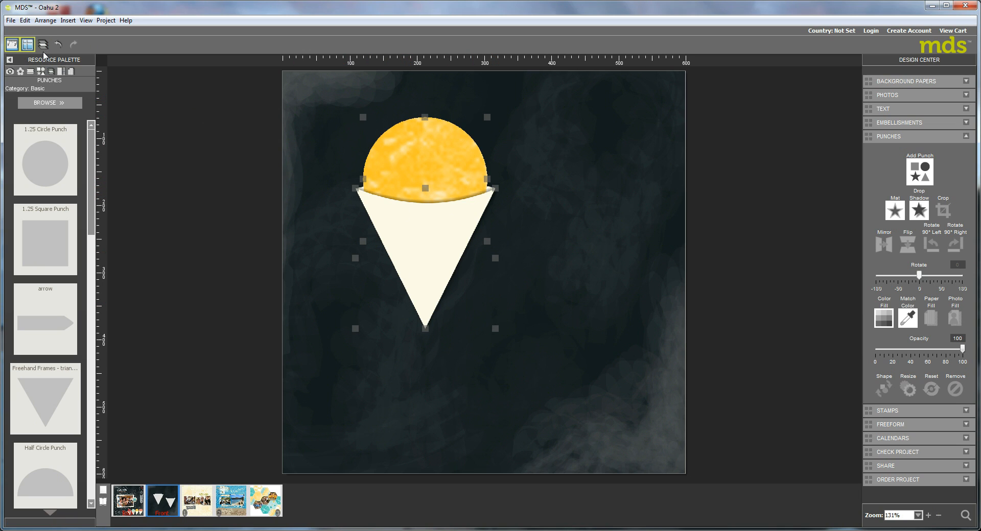
click(46, 21)
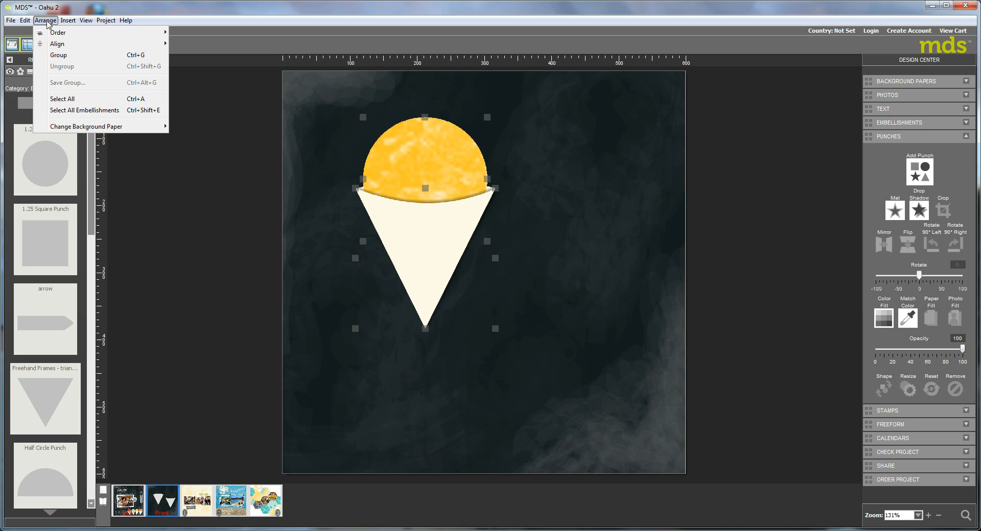
click(57, 56)
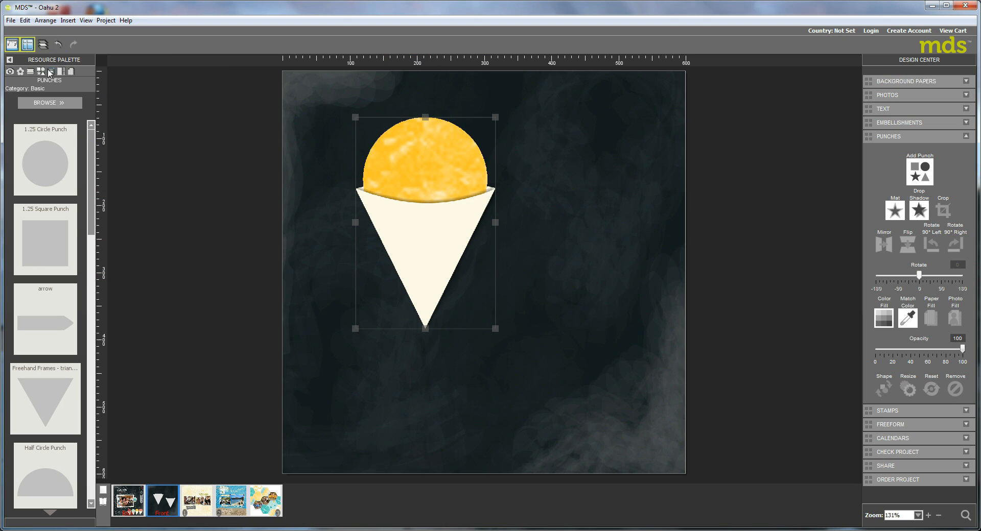
- Send the group backward to expose and select the cone's back piece, and send that piece behind the group again
click(44, 44)
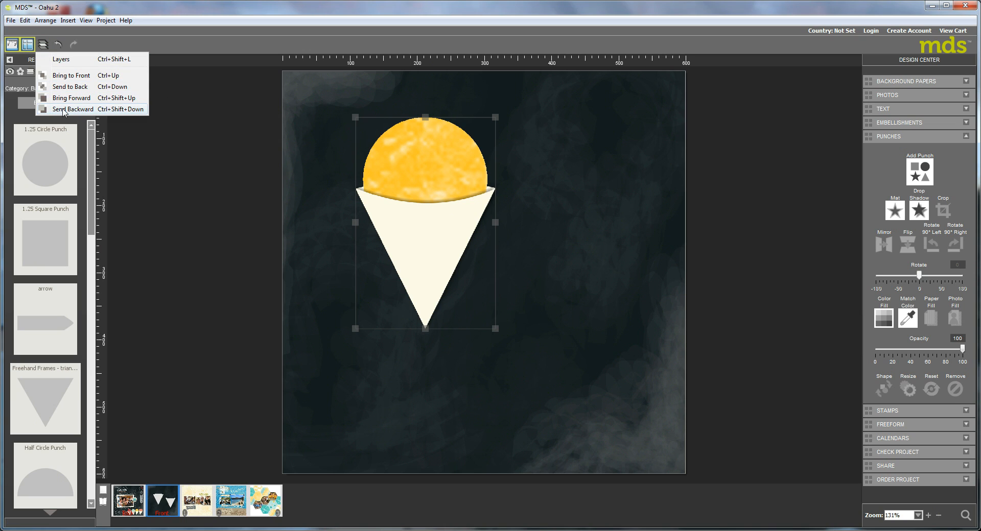
click(63, 109)
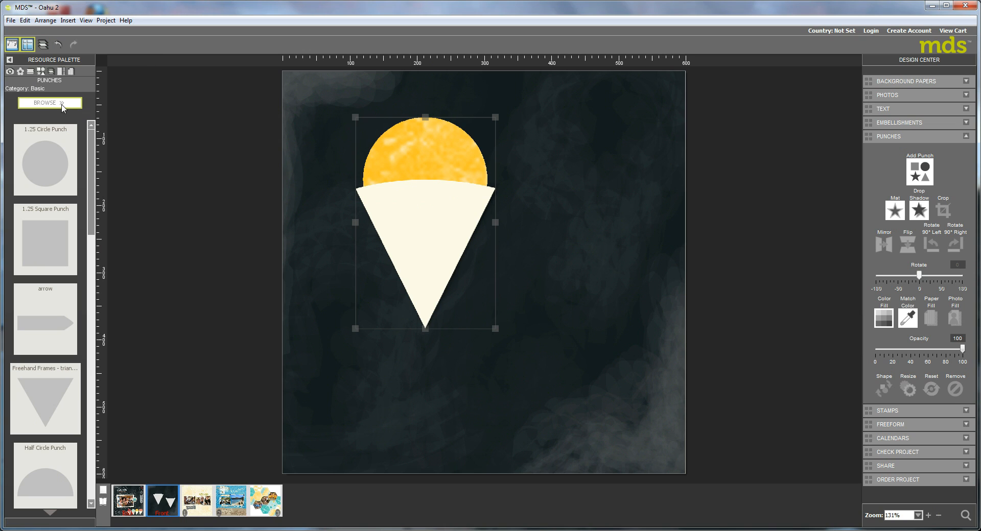
click(432, 207)
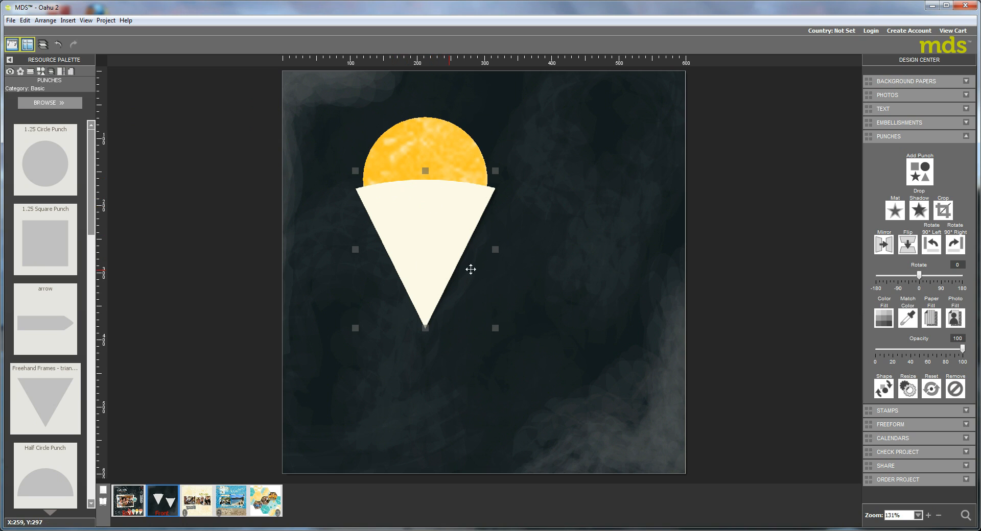
click(44, 44)
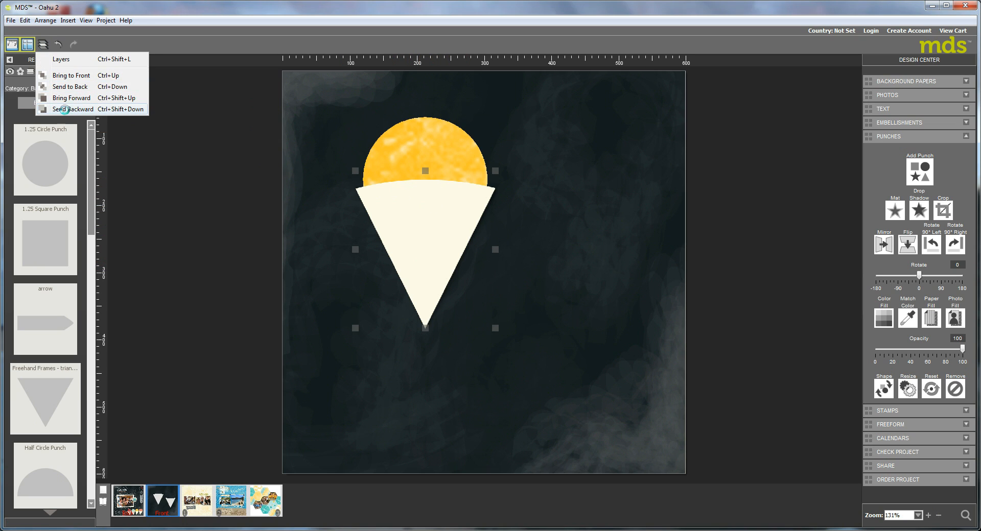
click(65, 110)
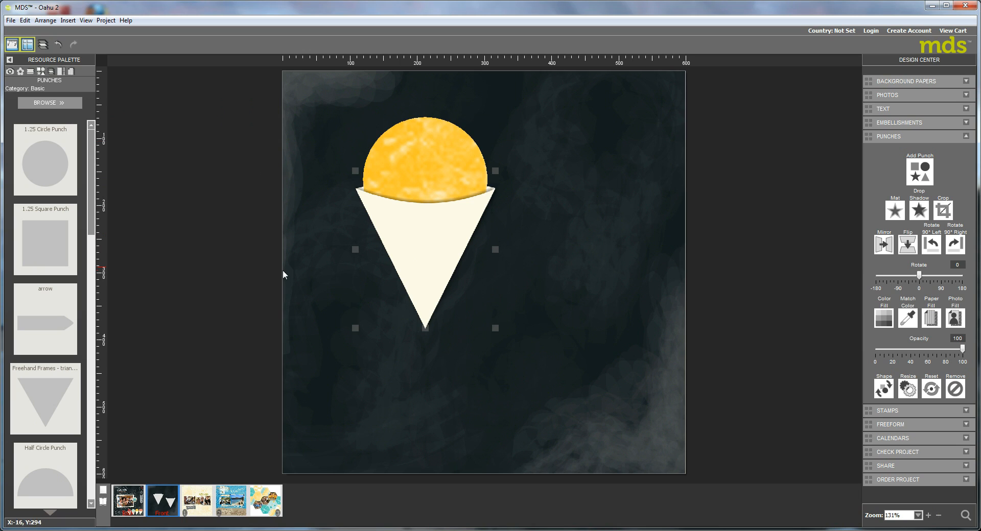
- Add the circle-and-front group to the selected back piece and group the complete snow cone
shift+click(419, 205)
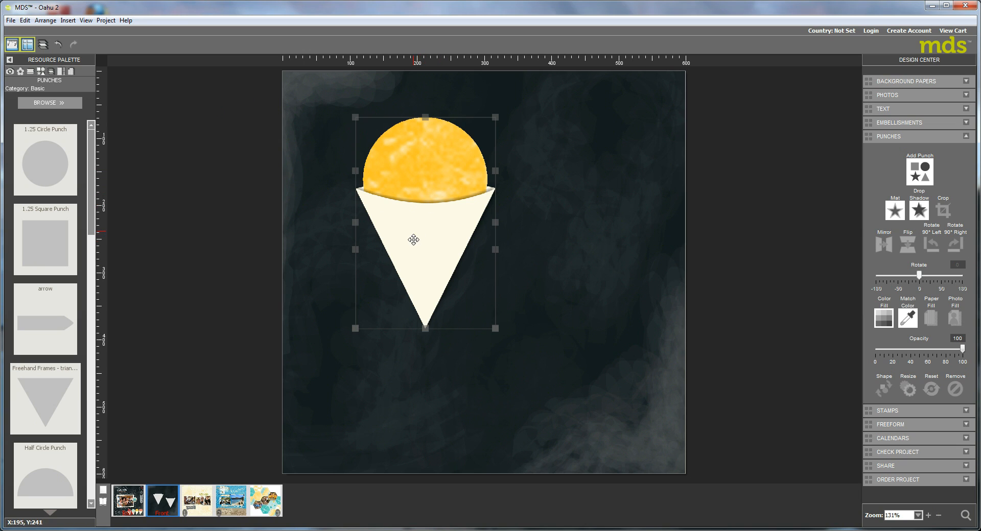
click(45, 20)
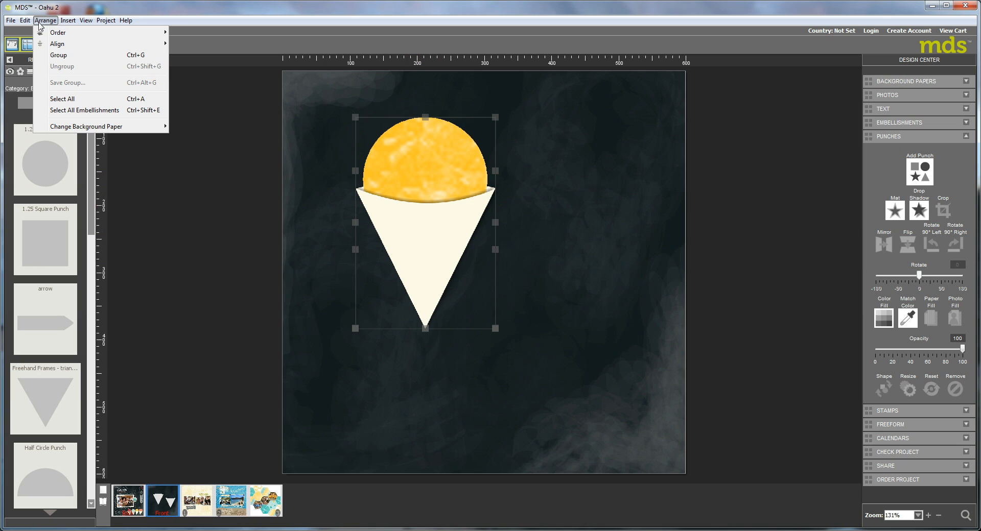
click(54, 56)
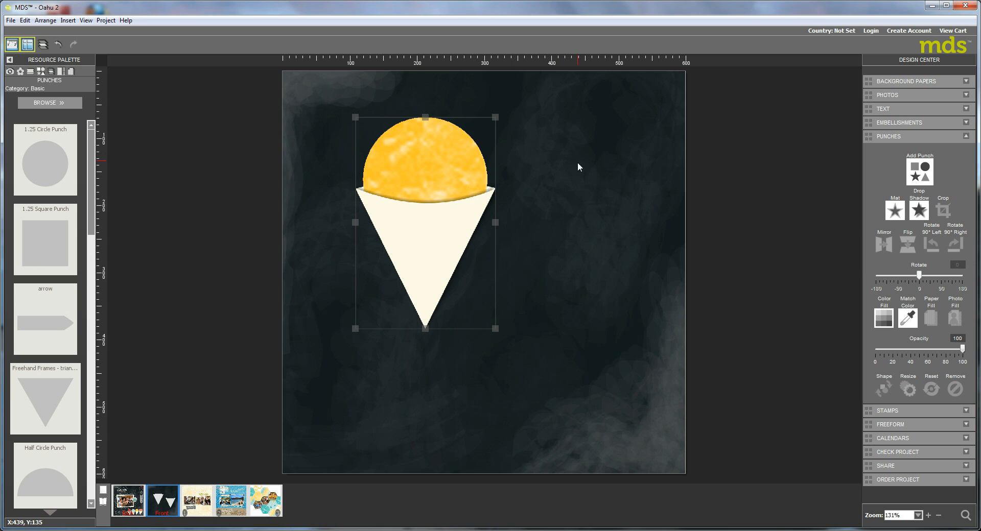
- Move the grouped snow cone toward the page's center, shrink it to about half size and tilt it slightly clockwise
drag(391, 171, 524, 217)
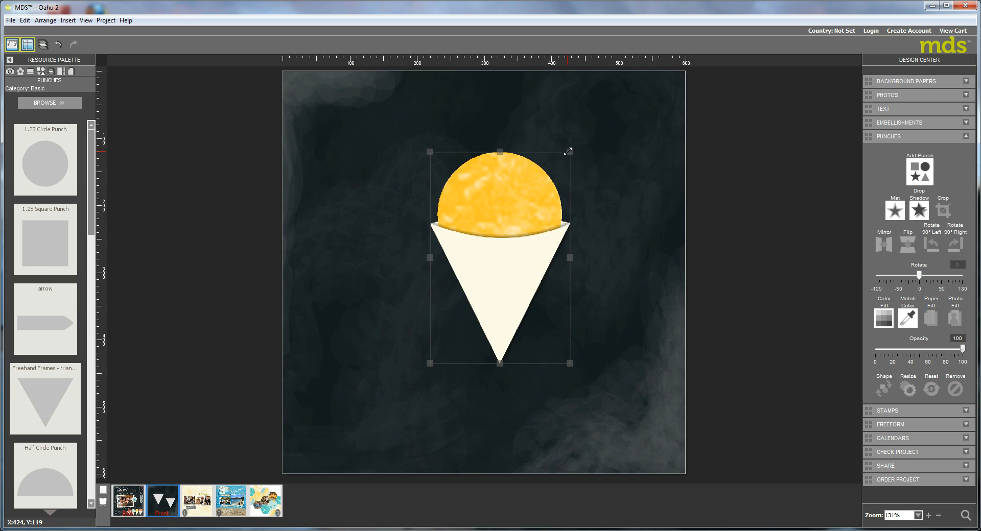
drag(568, 152, 505, 251)
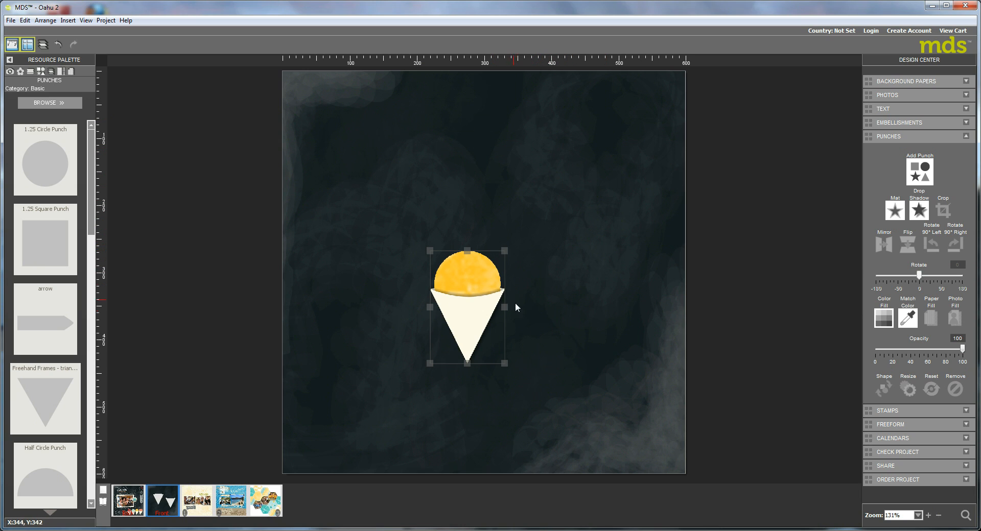
drag(505, 367, 535, 354)
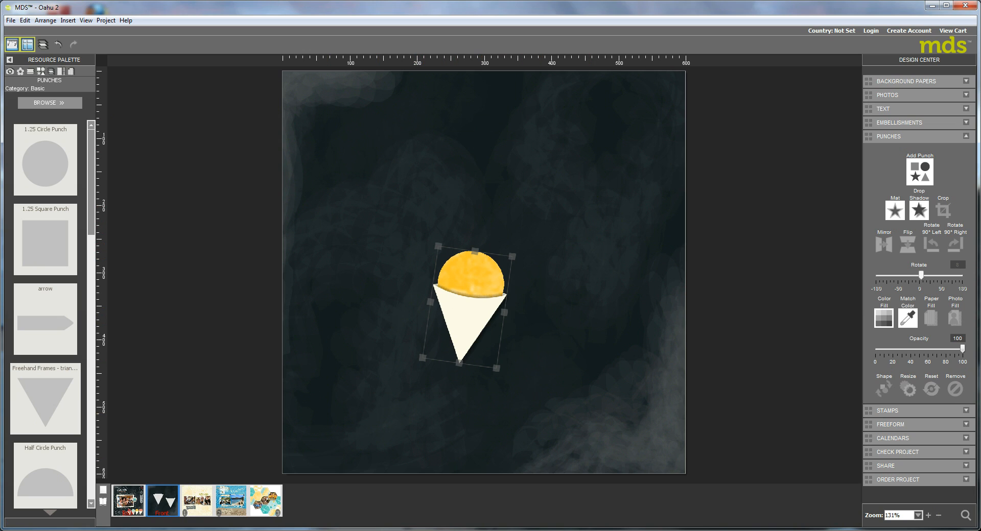
- Switch to the first page of the project
click(129, 503)
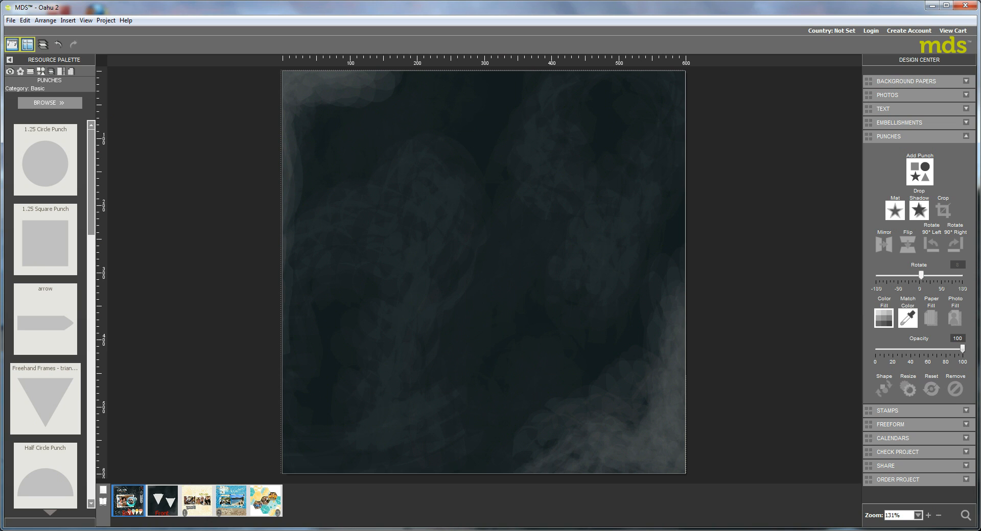